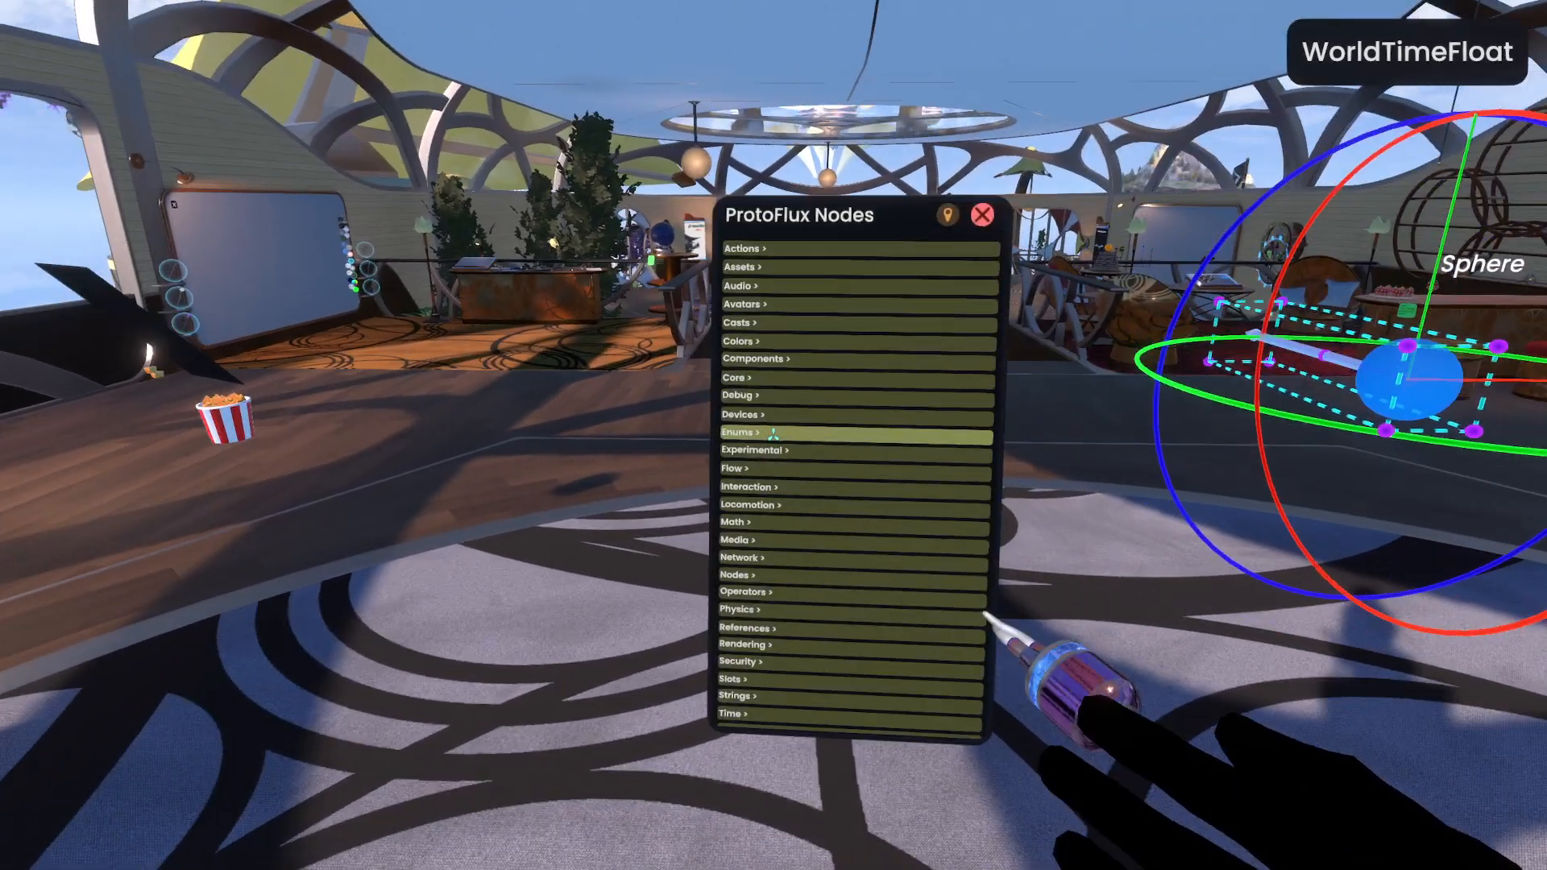
# - Spawn a float Axis Angle node from Math > Rotation into the world
pyautogui.click(735, 523)
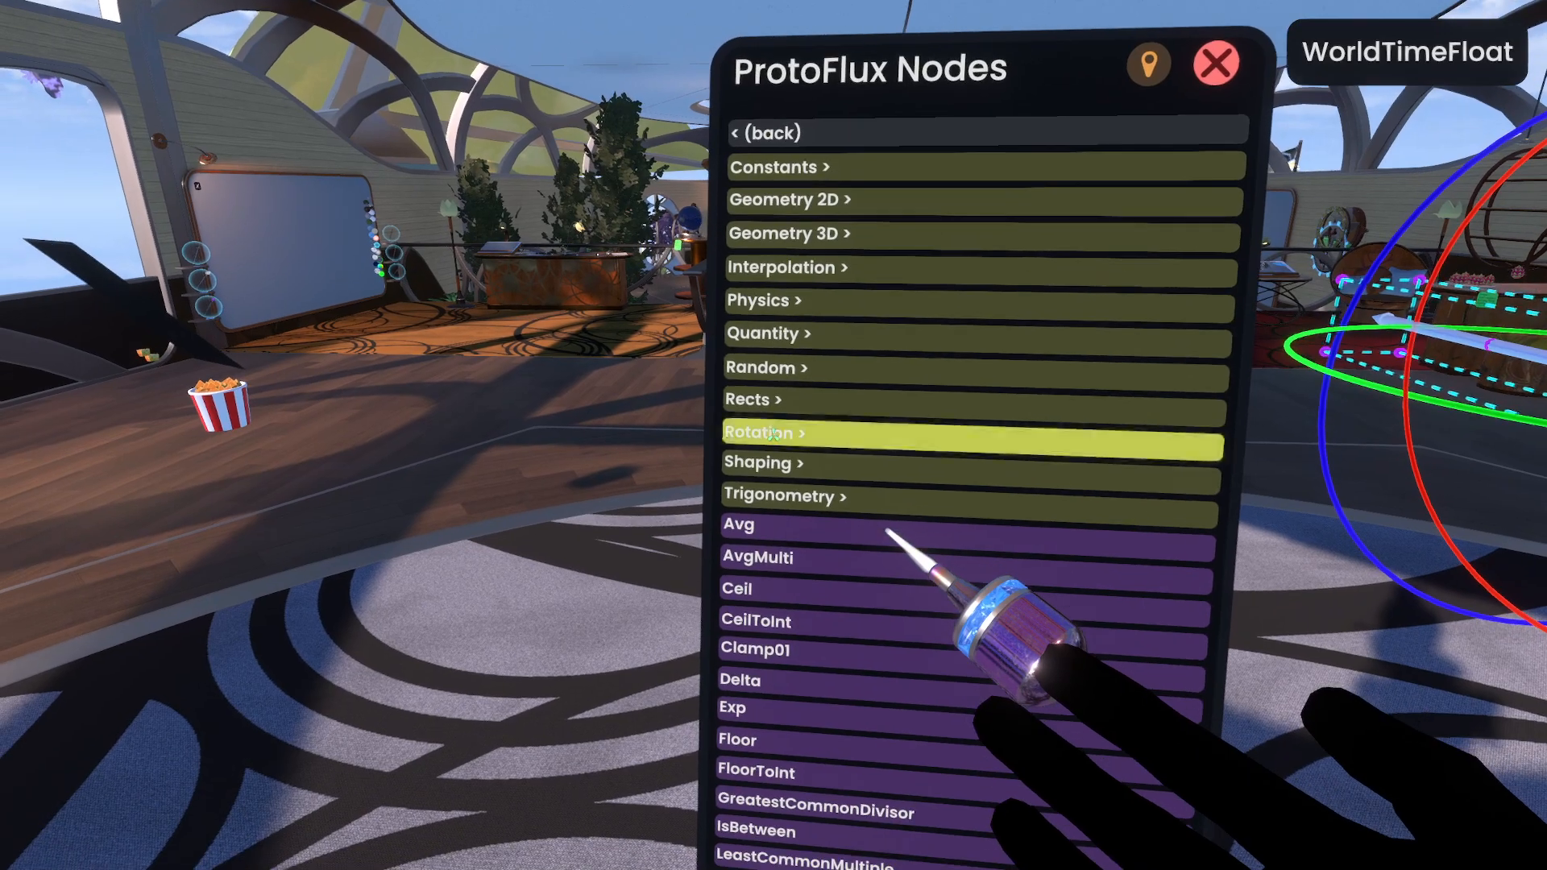
pyautogui.click(769, 432)
pyautogui.click(733, 432)
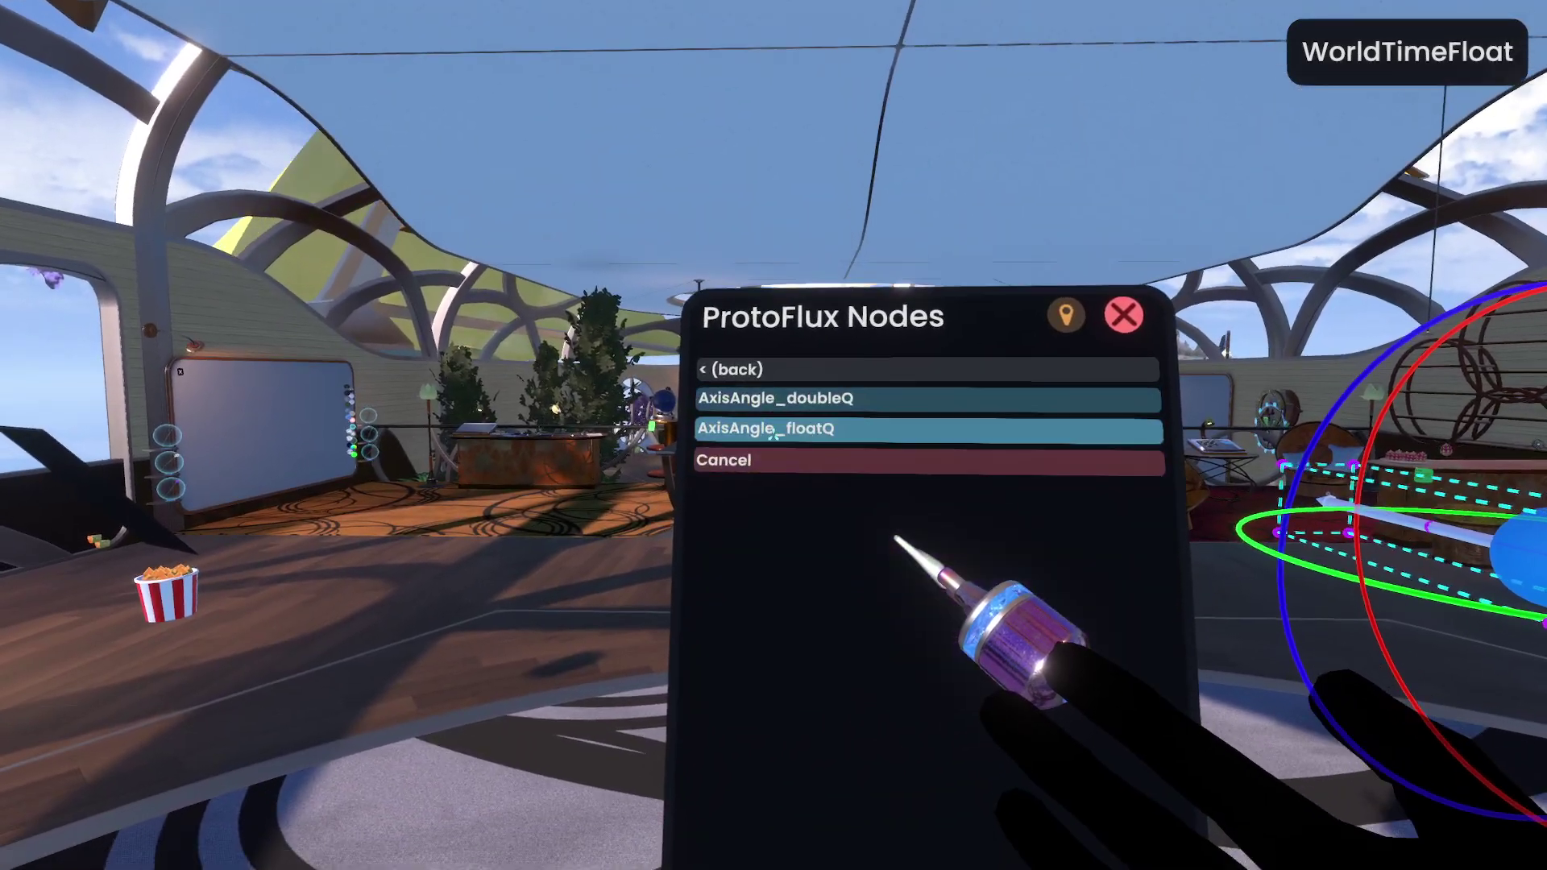
pyautogui.click(782, 431)
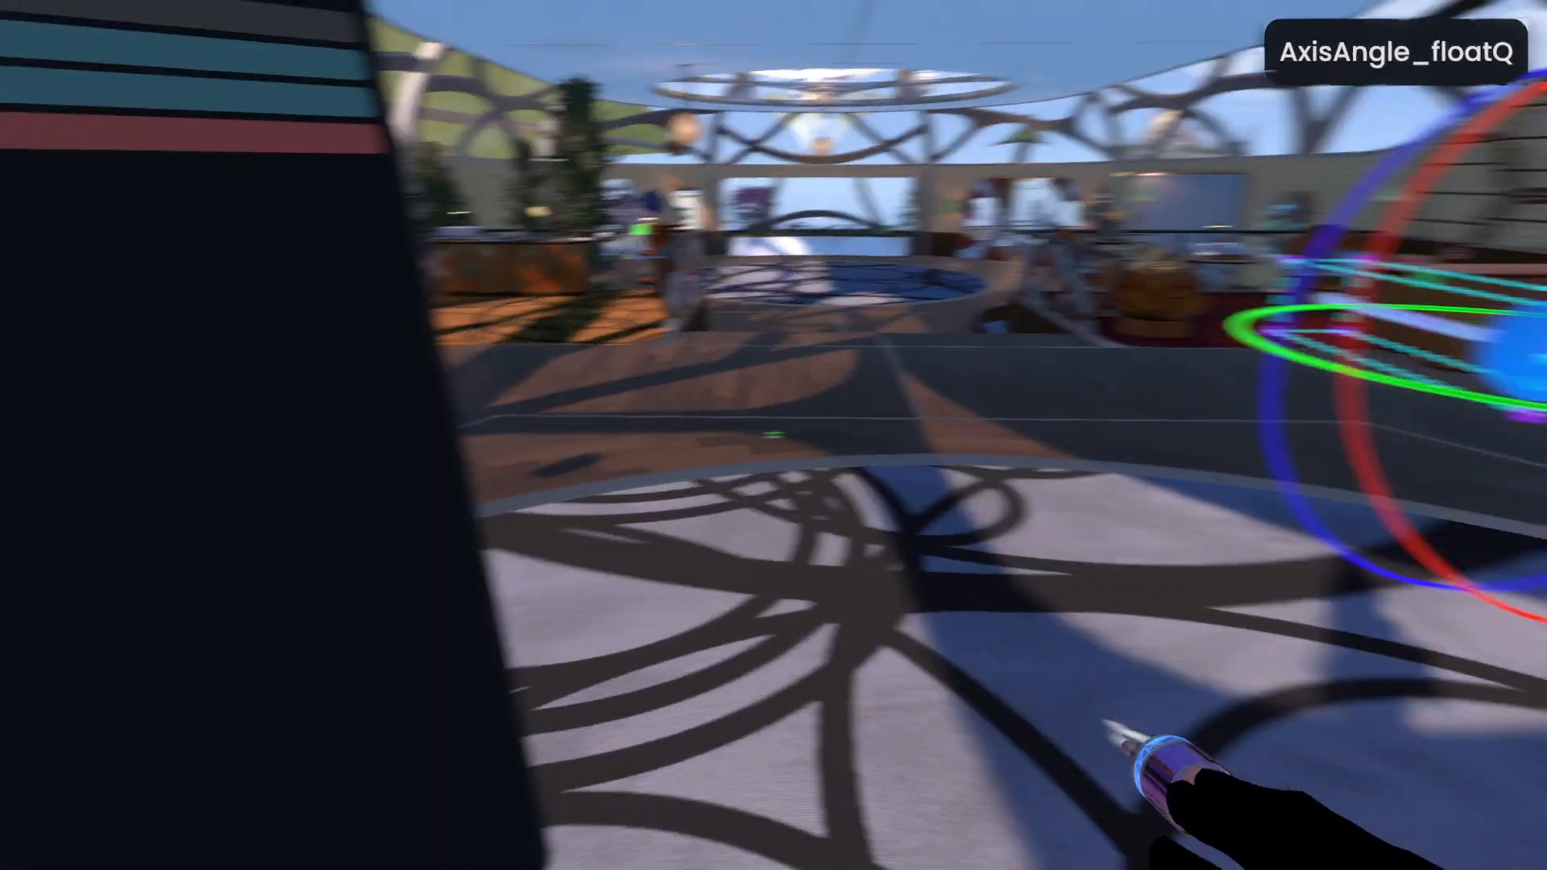
pyautogui.click(774, 483)
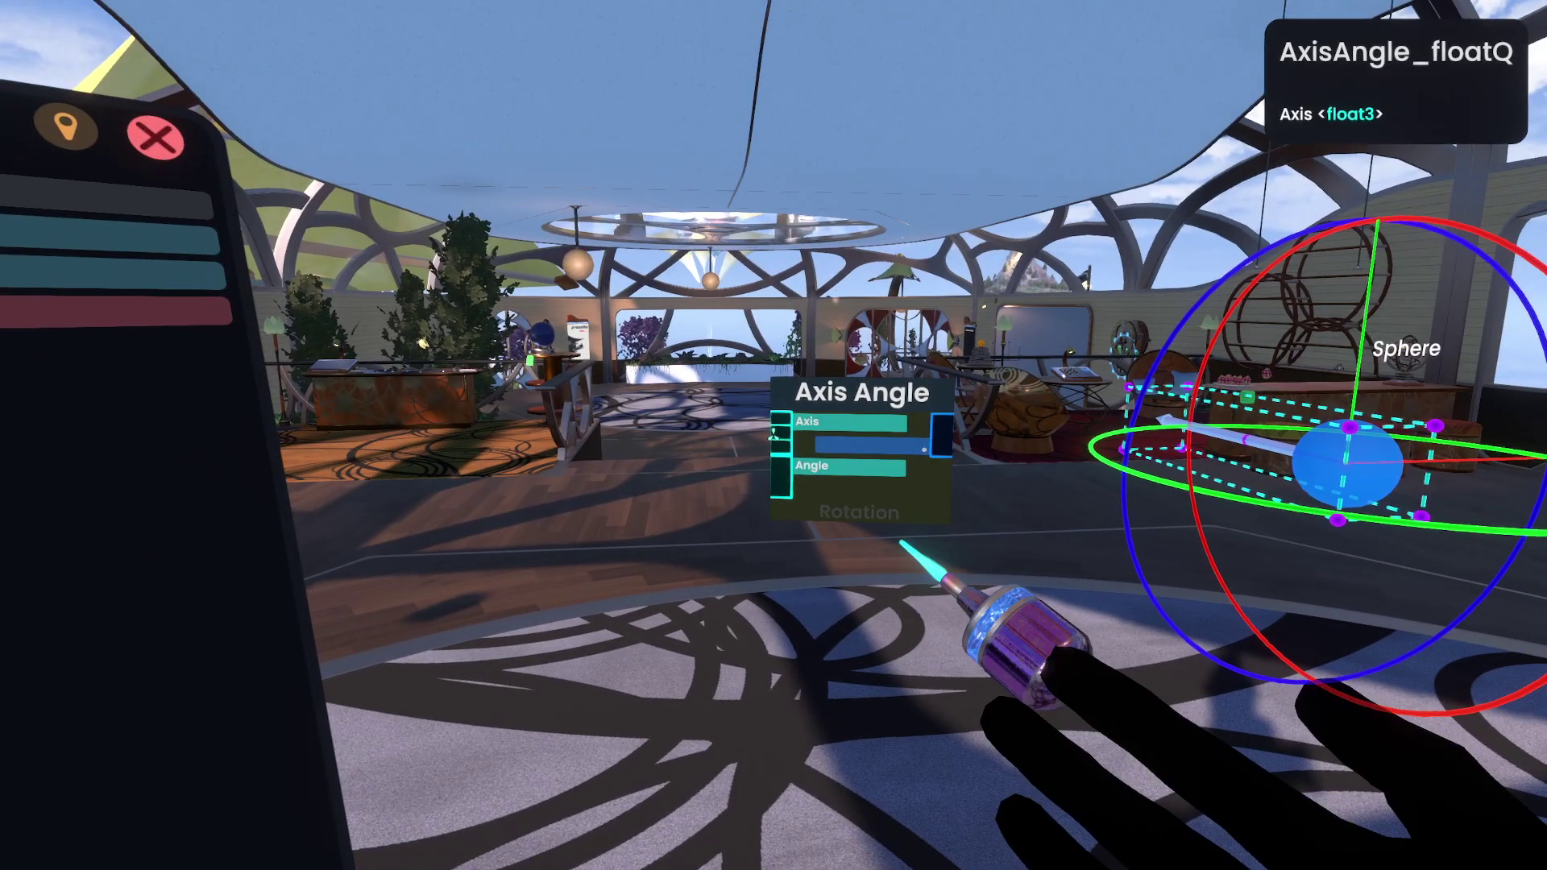
# - Feed the Axis Angle a float3 axis input of 0,1,0 and a float angle input of 90
pyautogui.click(157, 442)
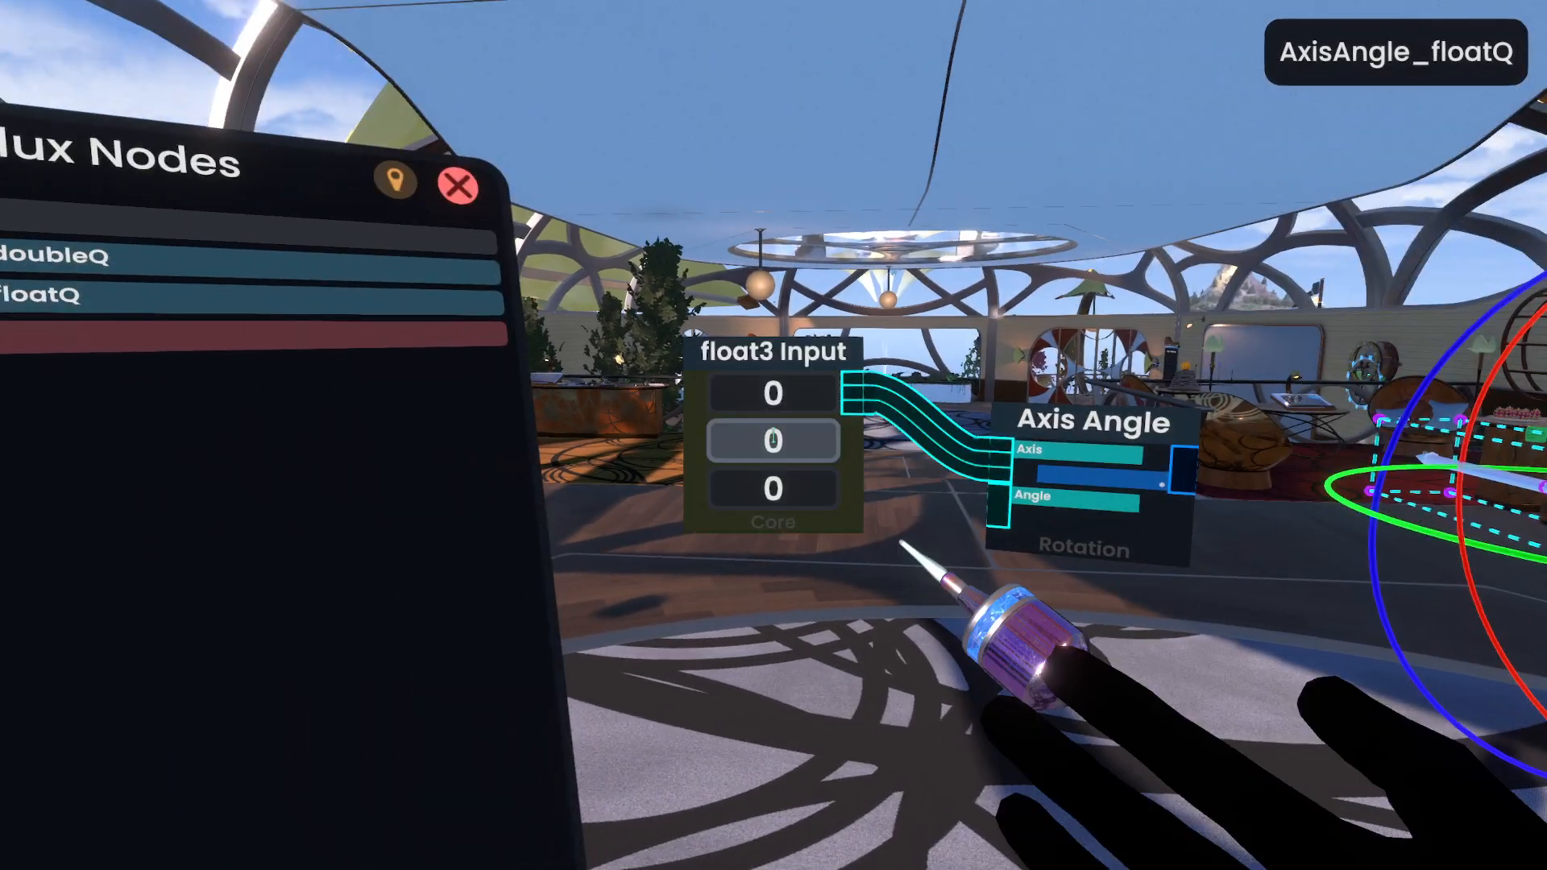
pyautogui.write('1')
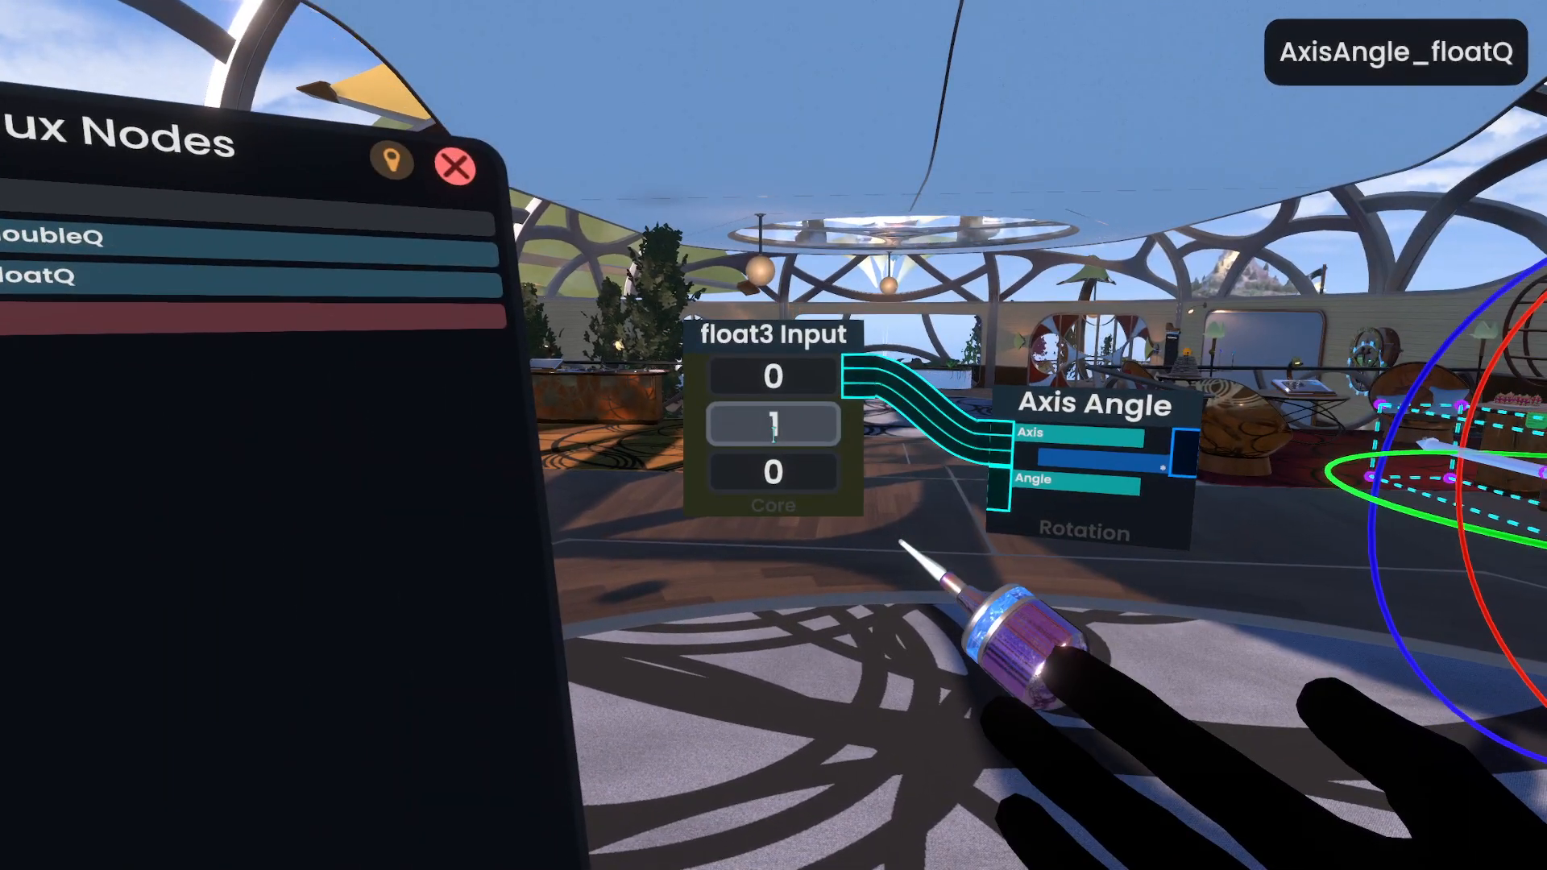
pyautogui.press('Return')
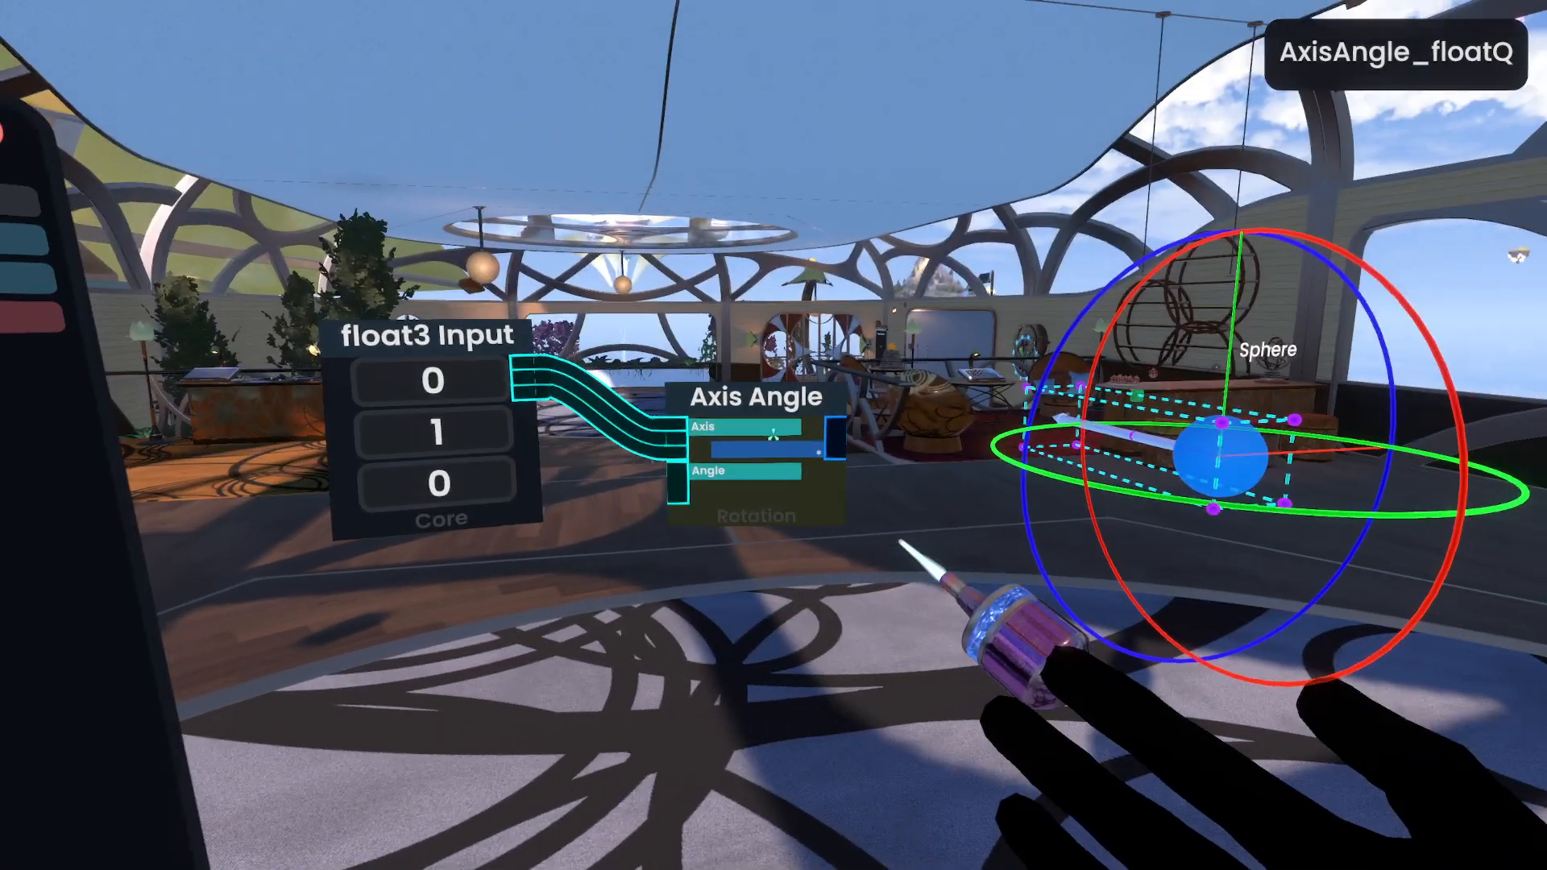
pyautogui.click(743, 470)
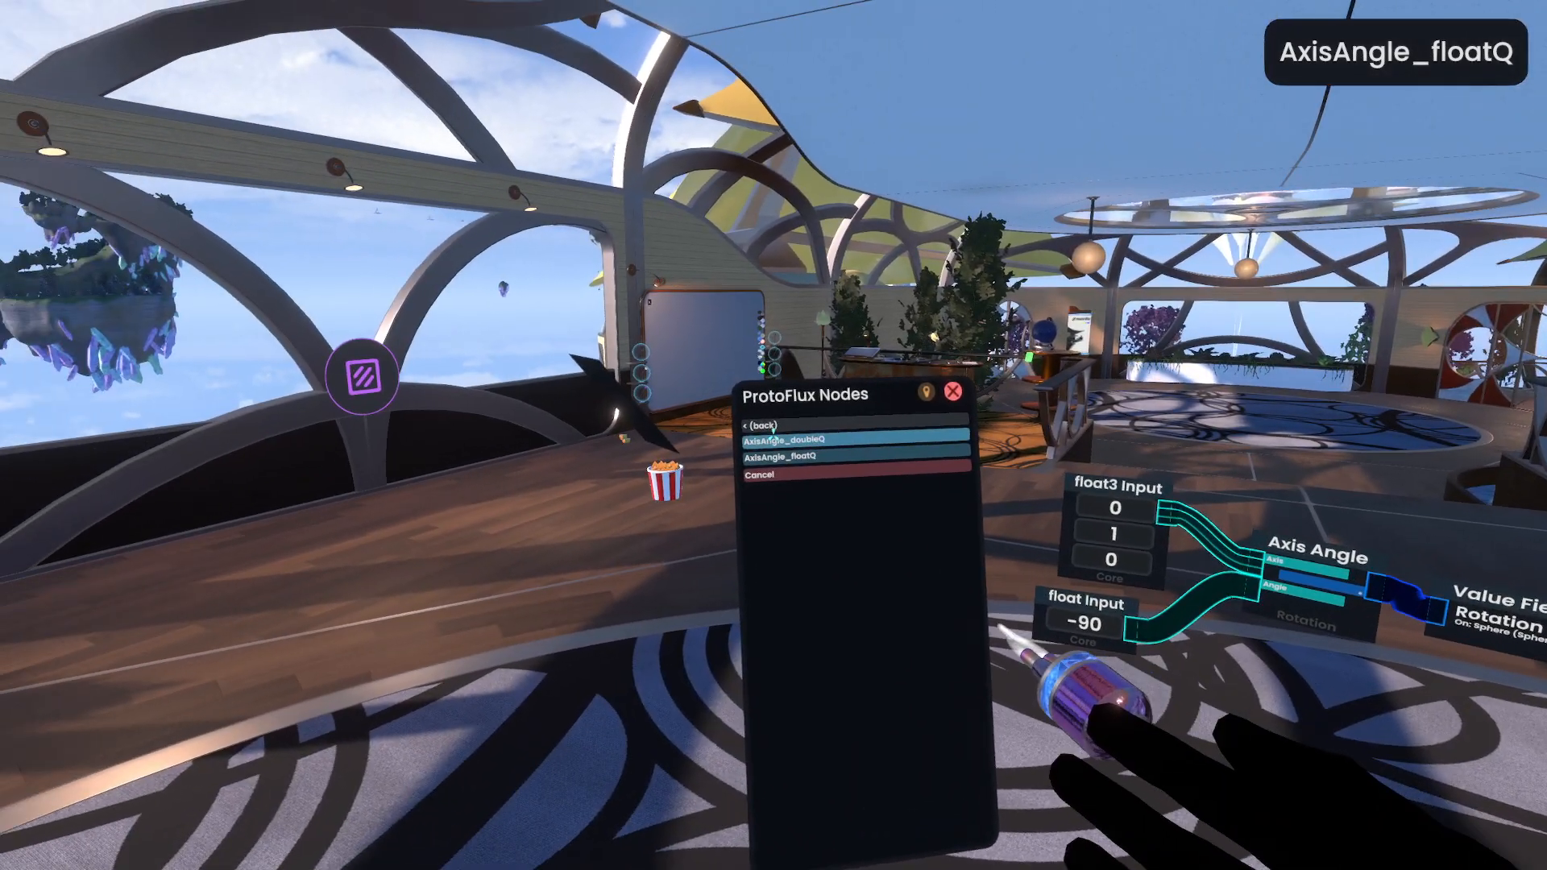
# - Spawn a WorldTimeFloat node below the angle input
pyautogui.click(772, 425)
pyautogui.click(771, 432)
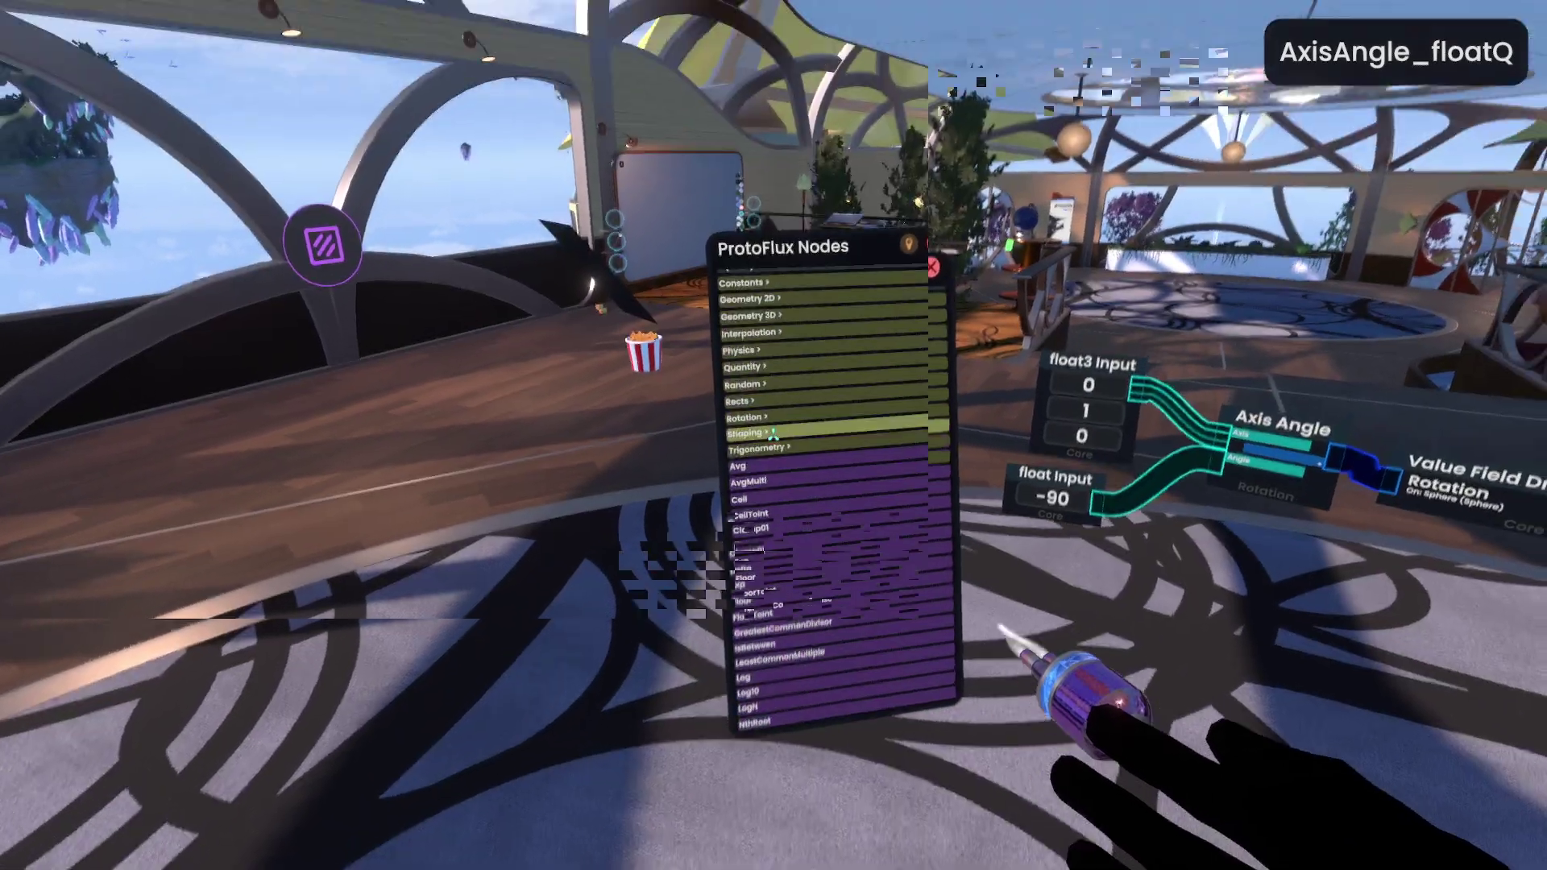
pyautogui.click(771, 431)
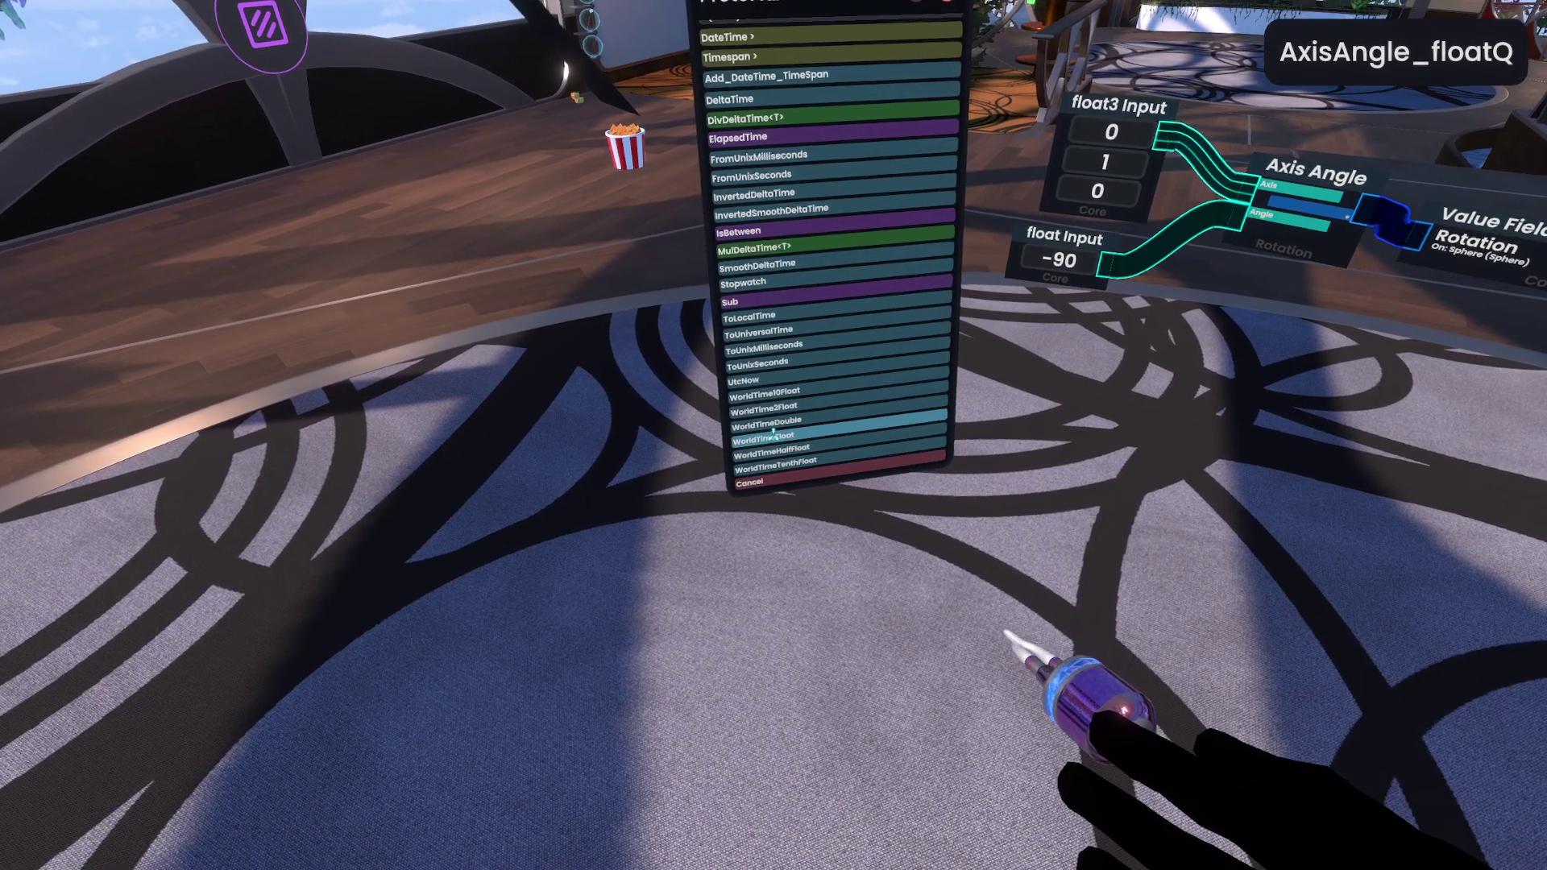
pyautogui.click(771, 431)
pyautogui.click(771, 431)
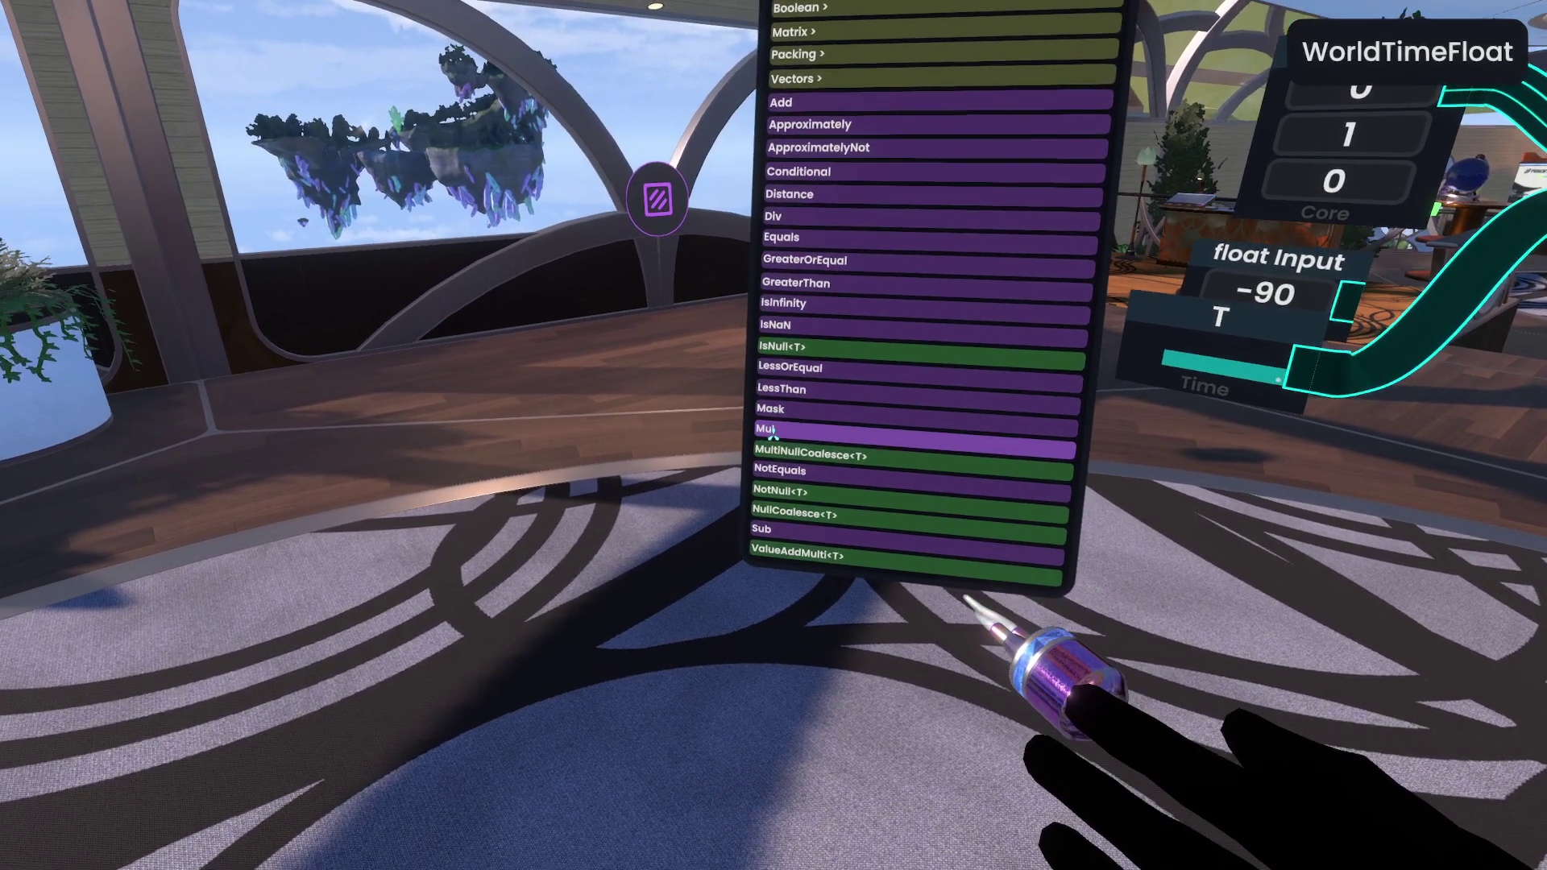
# - Multiply world time by a float input of 900 and feed the product into the Axis Angle's angle
pyautogui.click(772, 432)
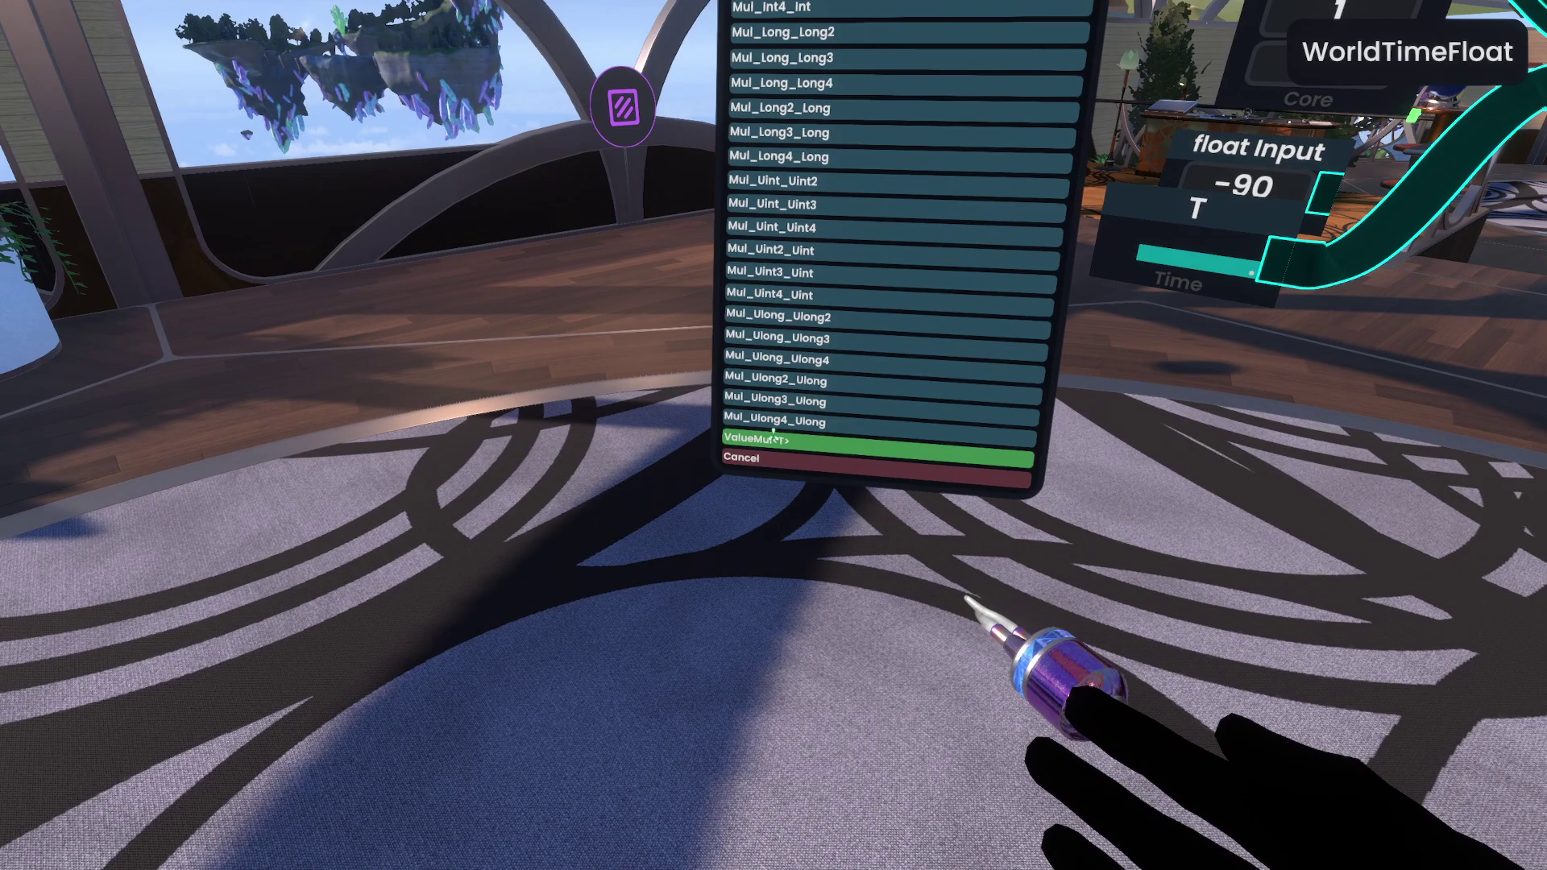
pyautogui.click(772, 432)
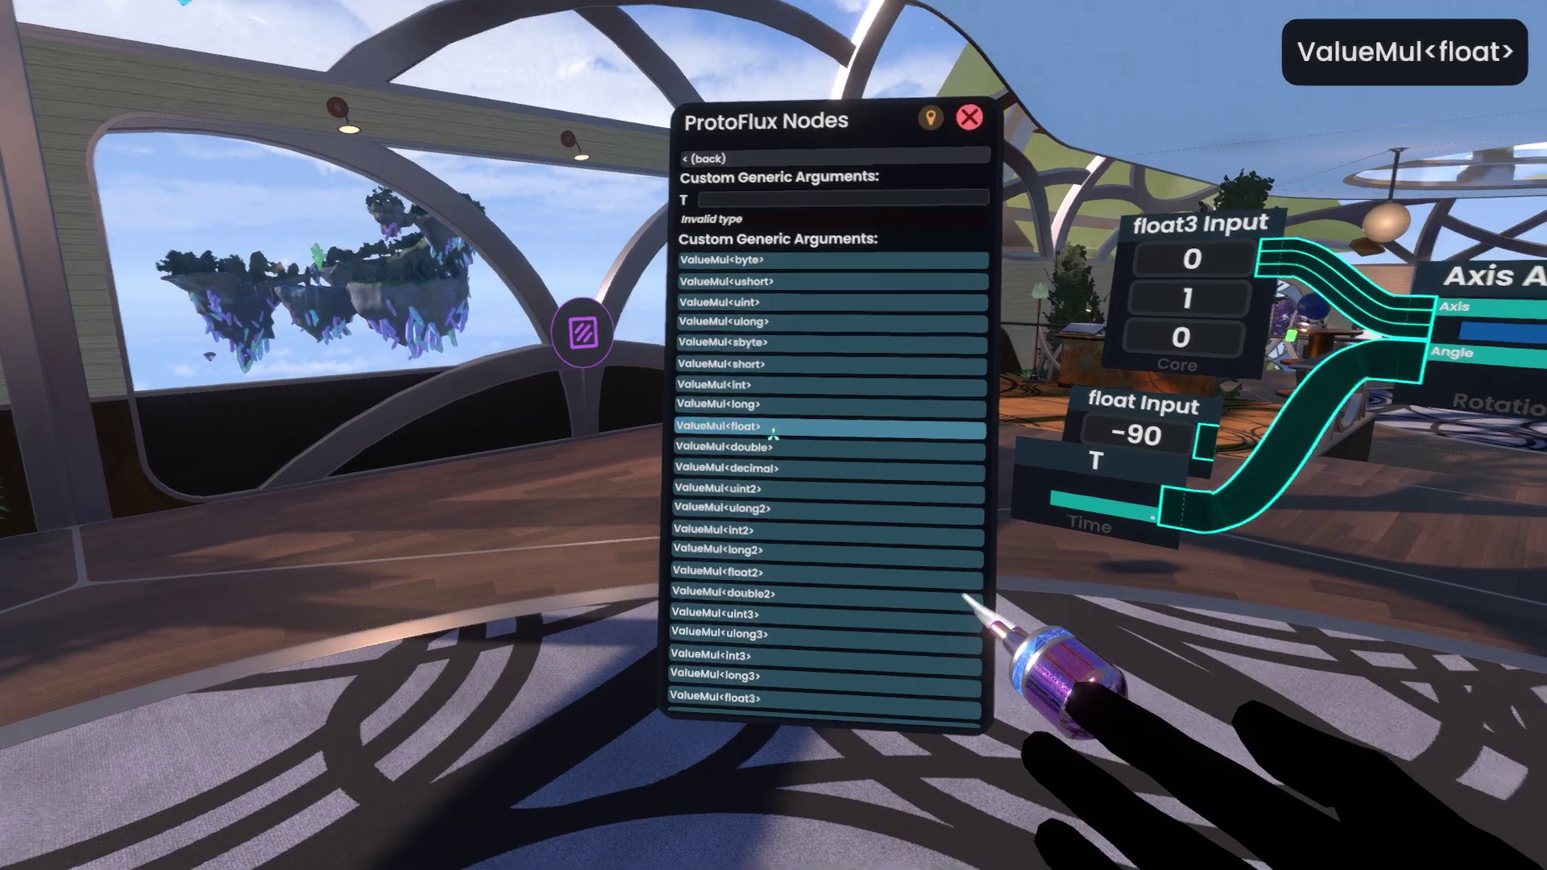
pyautogui.click(772, 432)
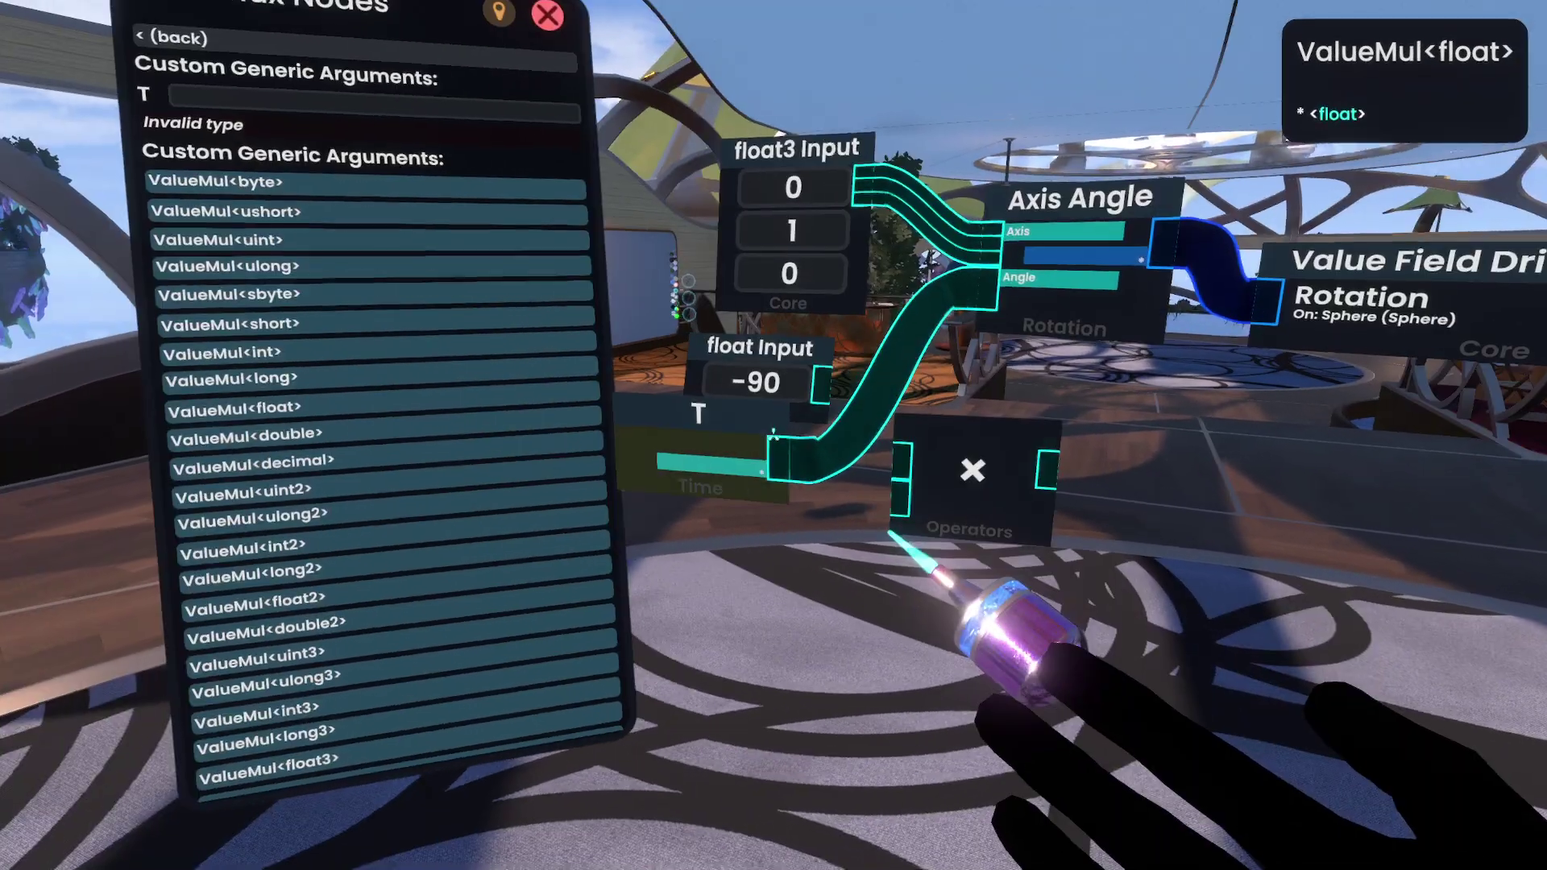
pyautogui.moveTo(617, 457); pyautogui.dragTo(772, 432)
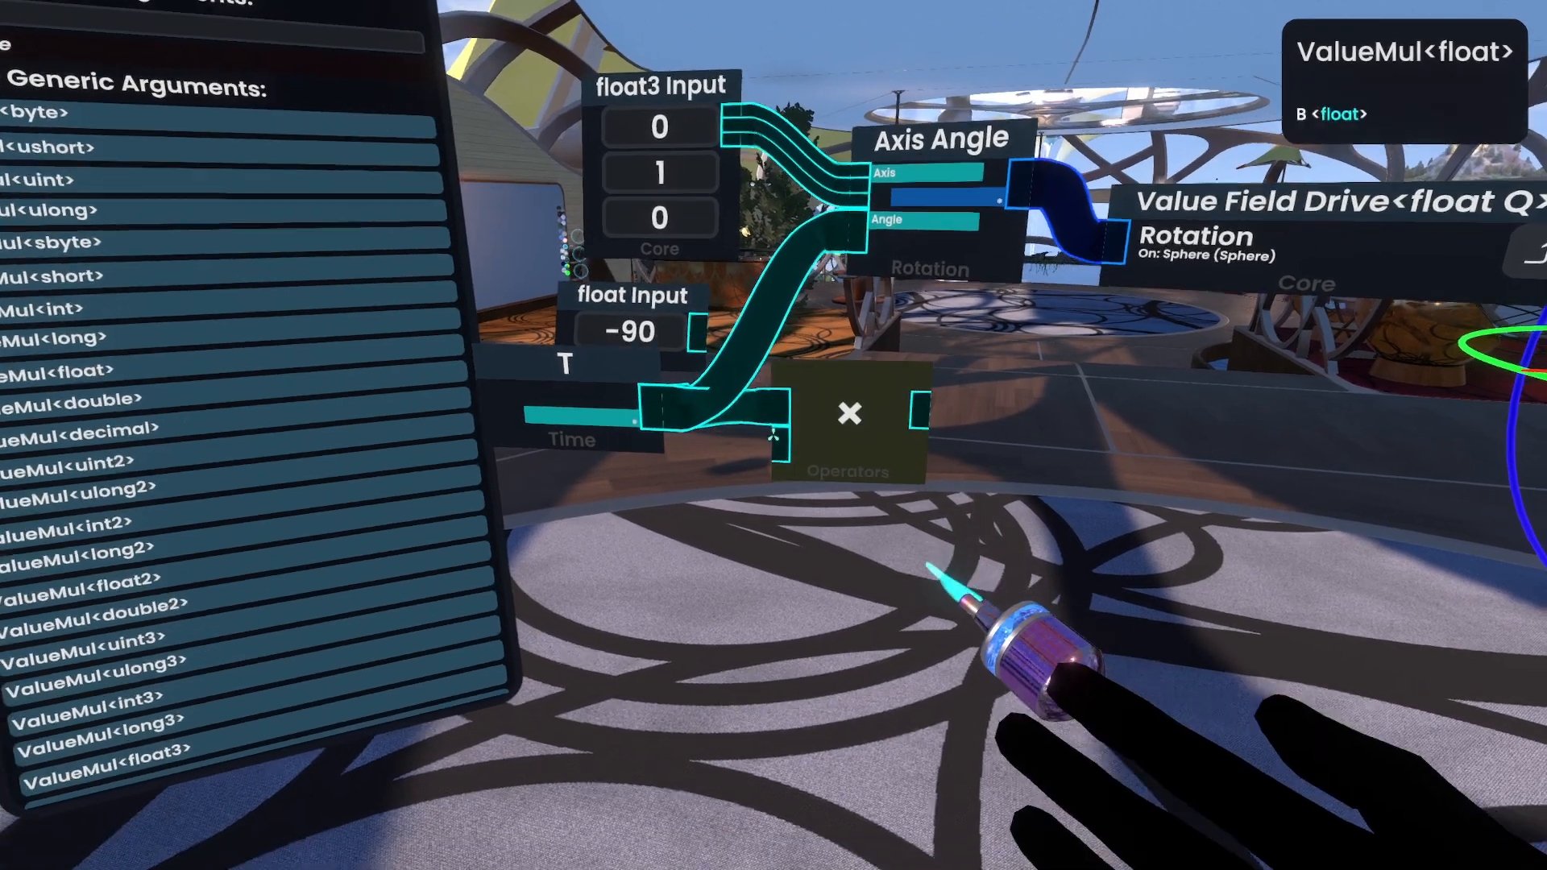
pyautogui.click(772, 460)
pyautogui.write('90')
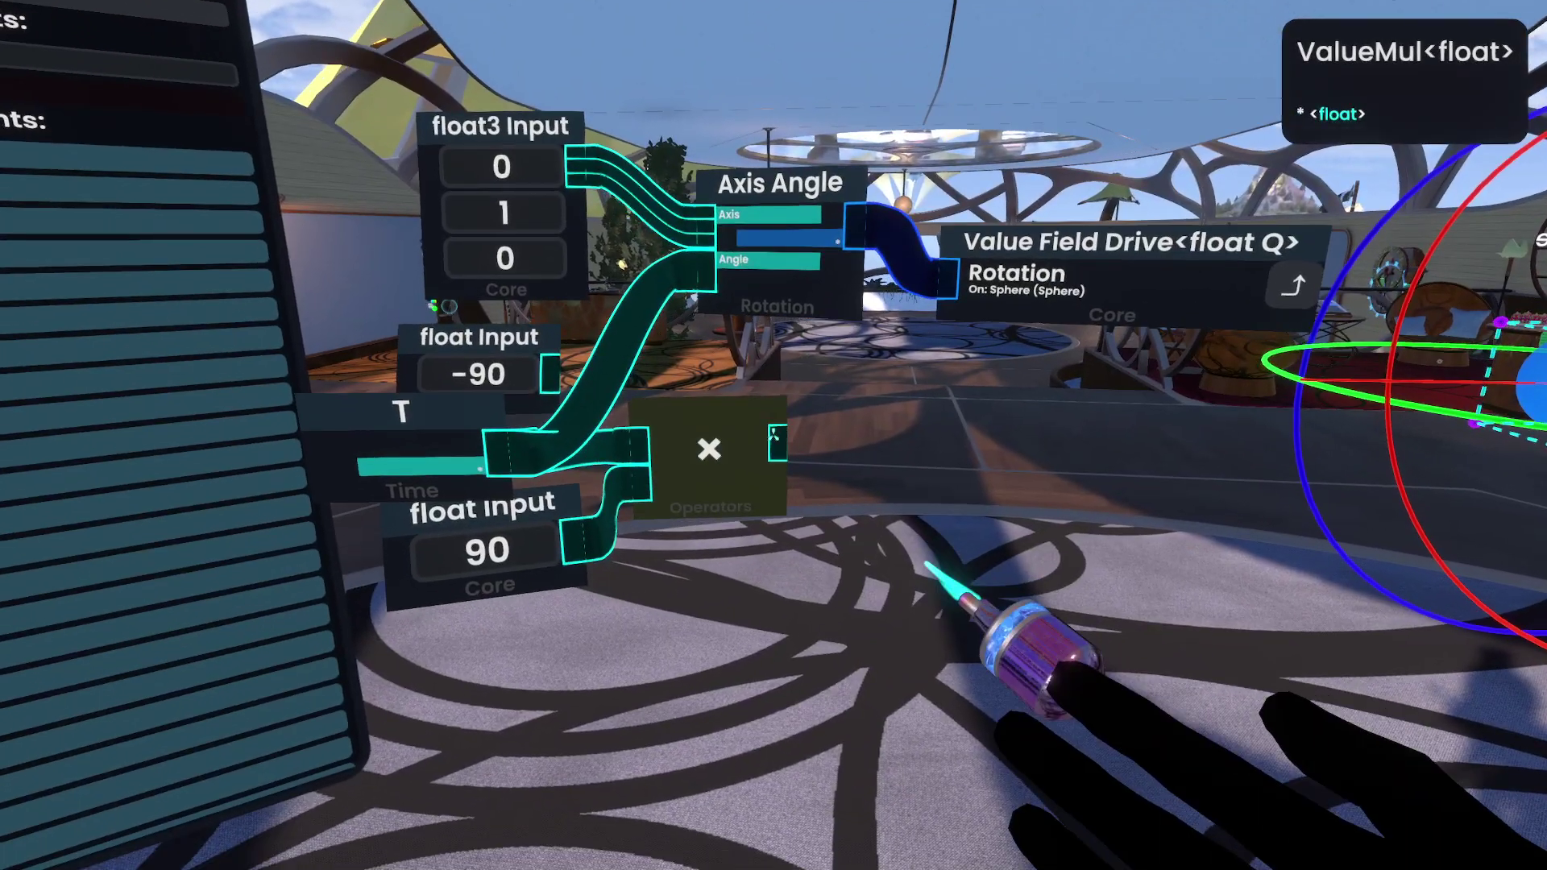
pyautogui.moveTo(1069, 380); pyautogui.dragTo(773, 423)
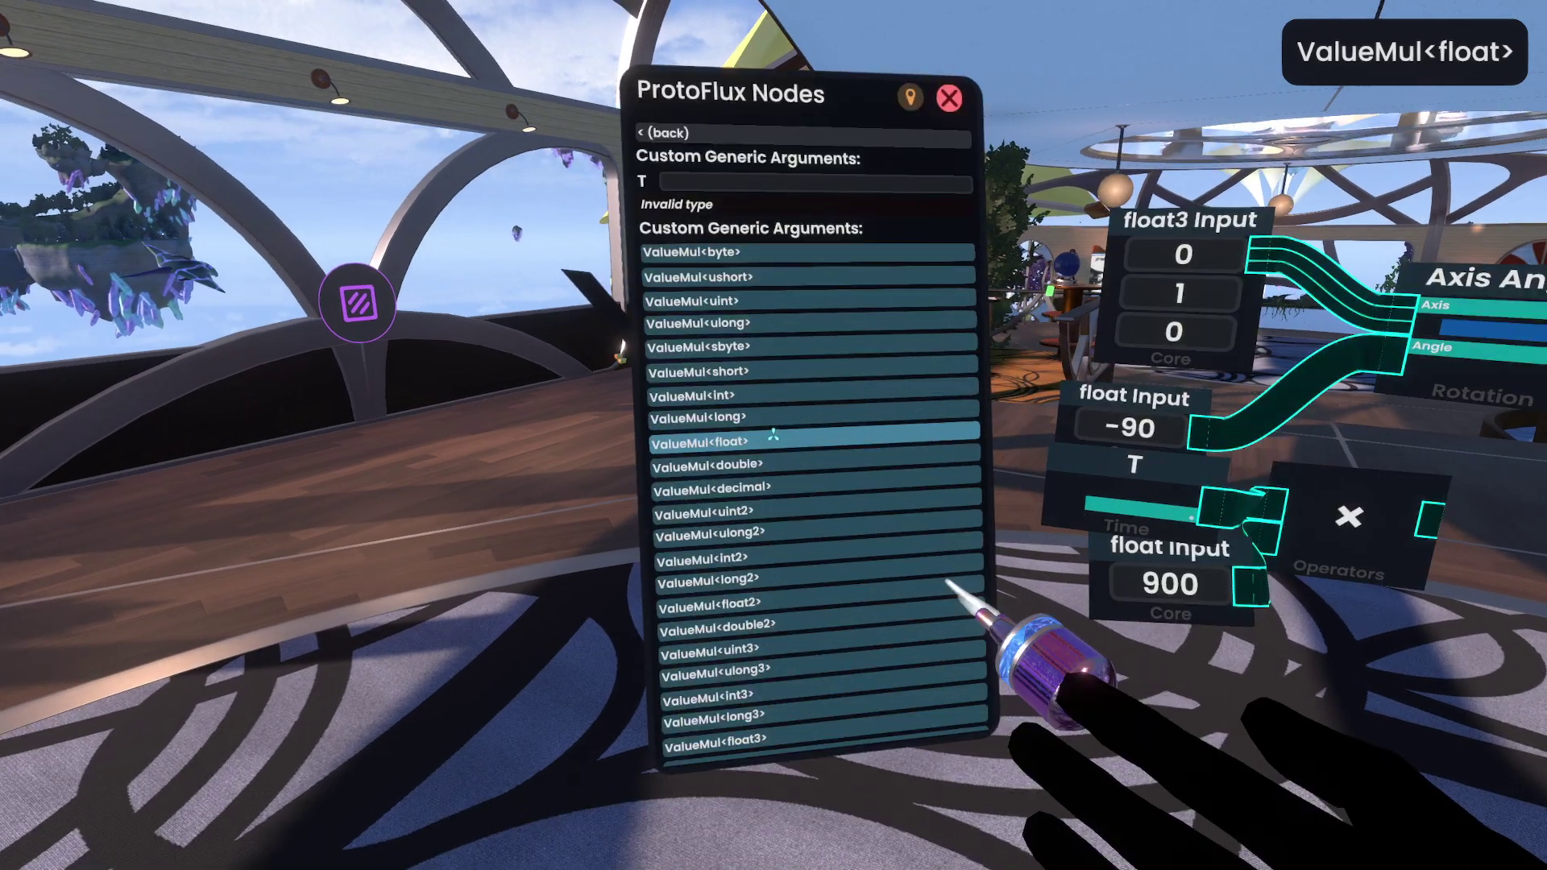
pyautogui.scroll(-5, 774, 435)
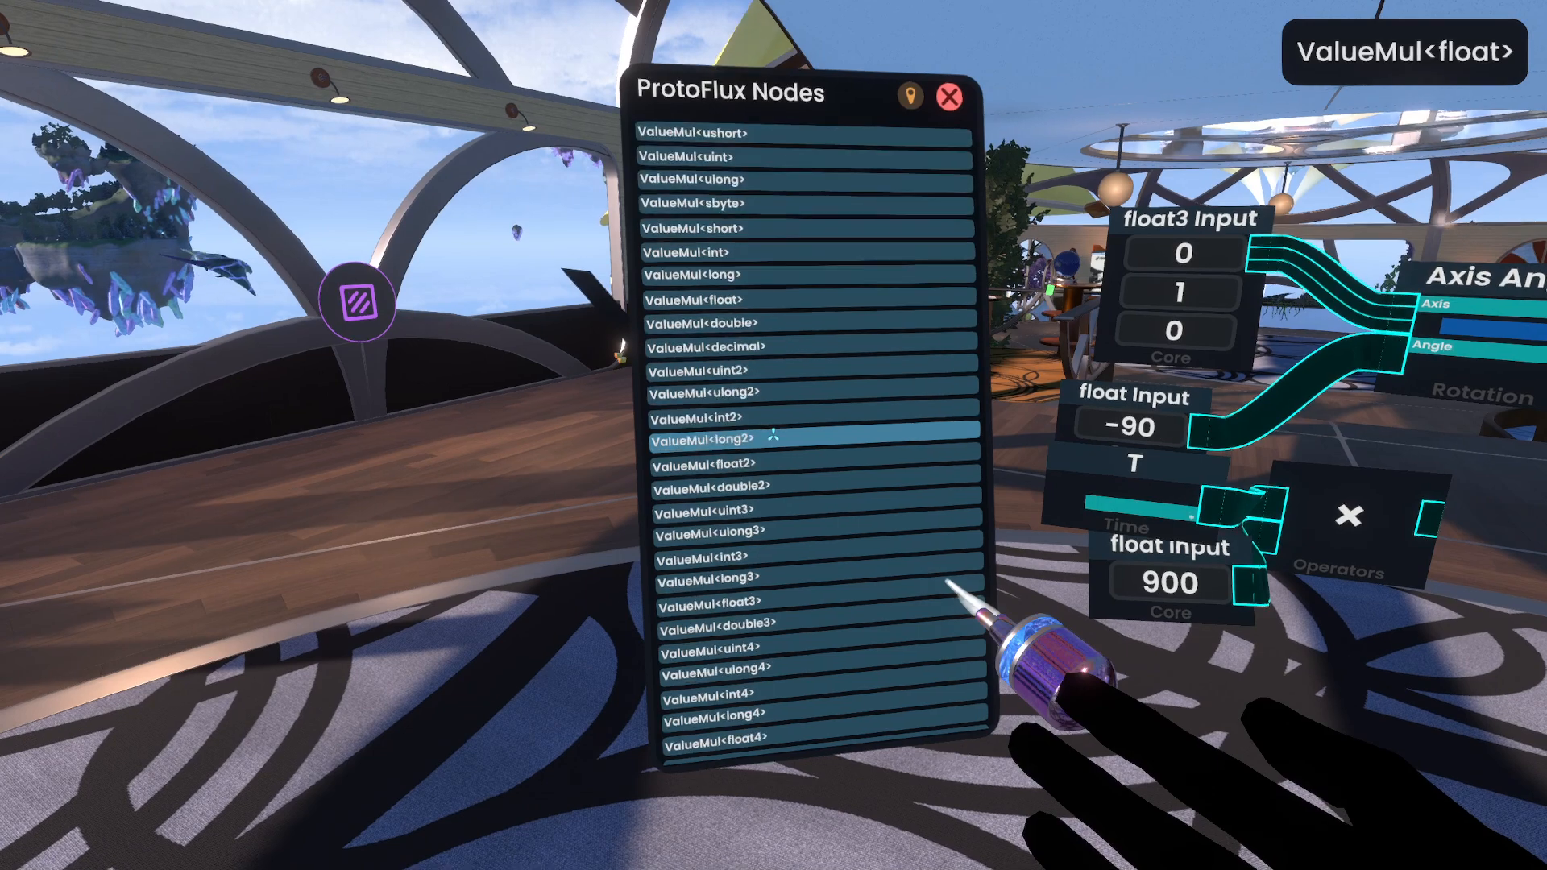
pyautogui.scroll(-5, 774, 435)
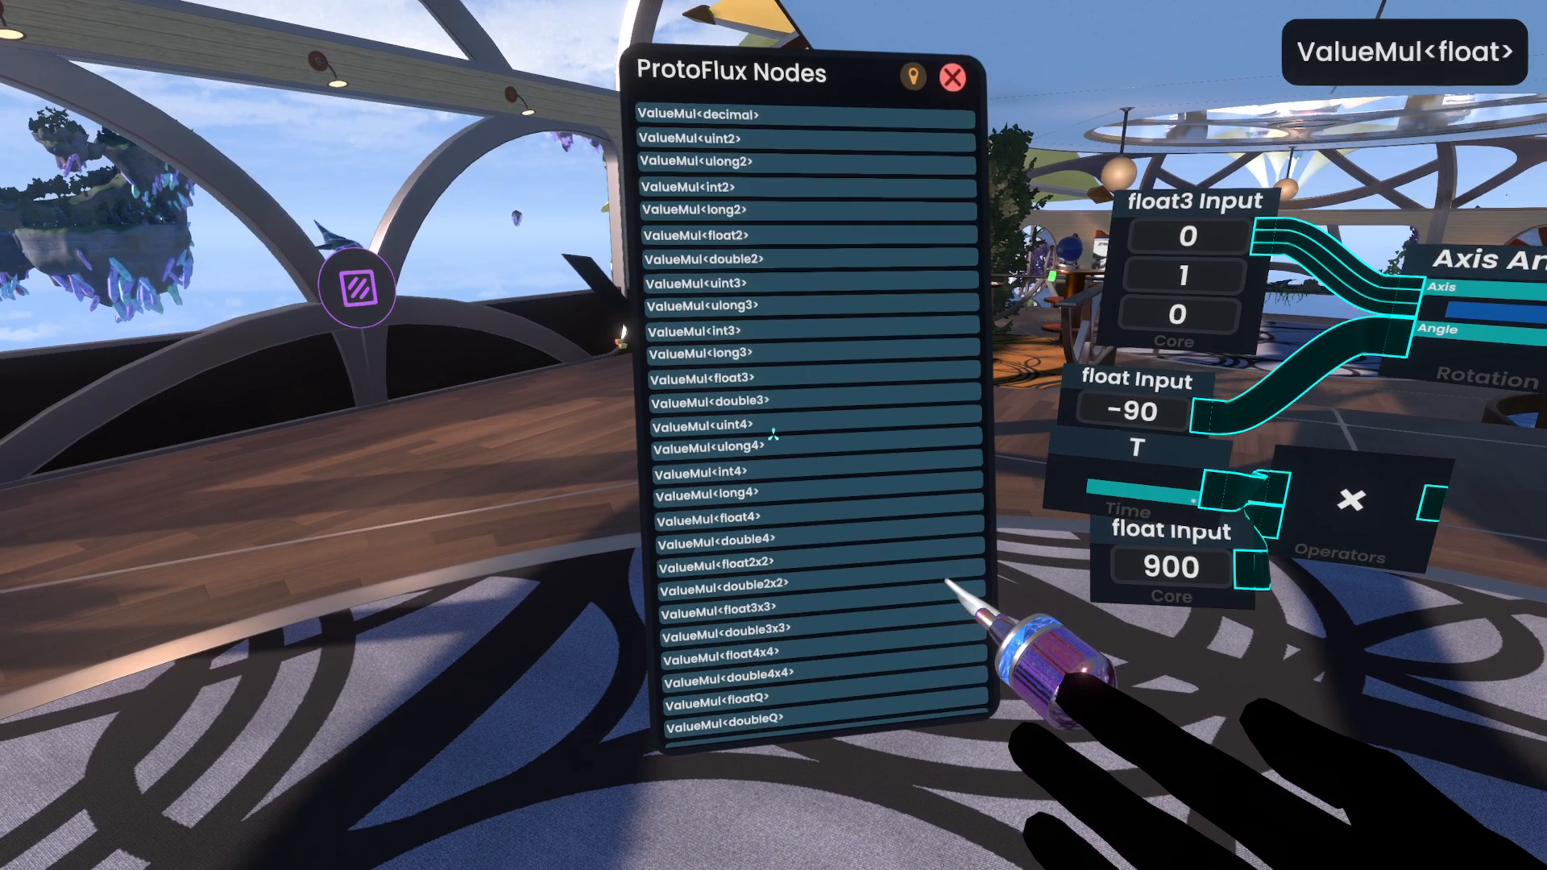
pyautogui.scroll(-3, 962, 593)
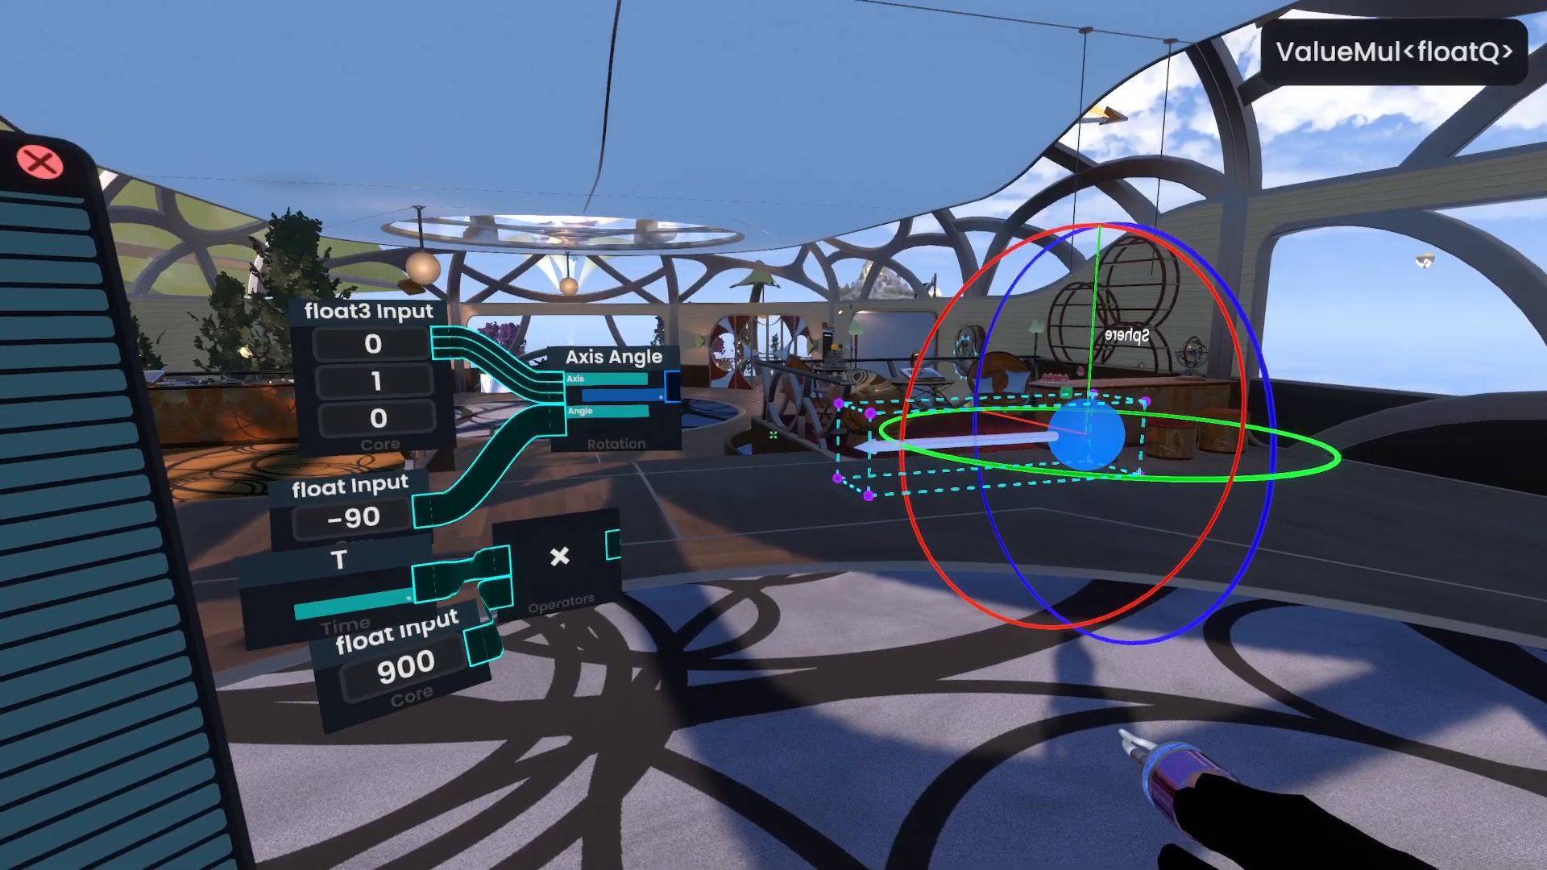
# - Multiply the first rotation by a second Axis Angle node with a floatQ ValueMul
pyautogui.click(773, 447)
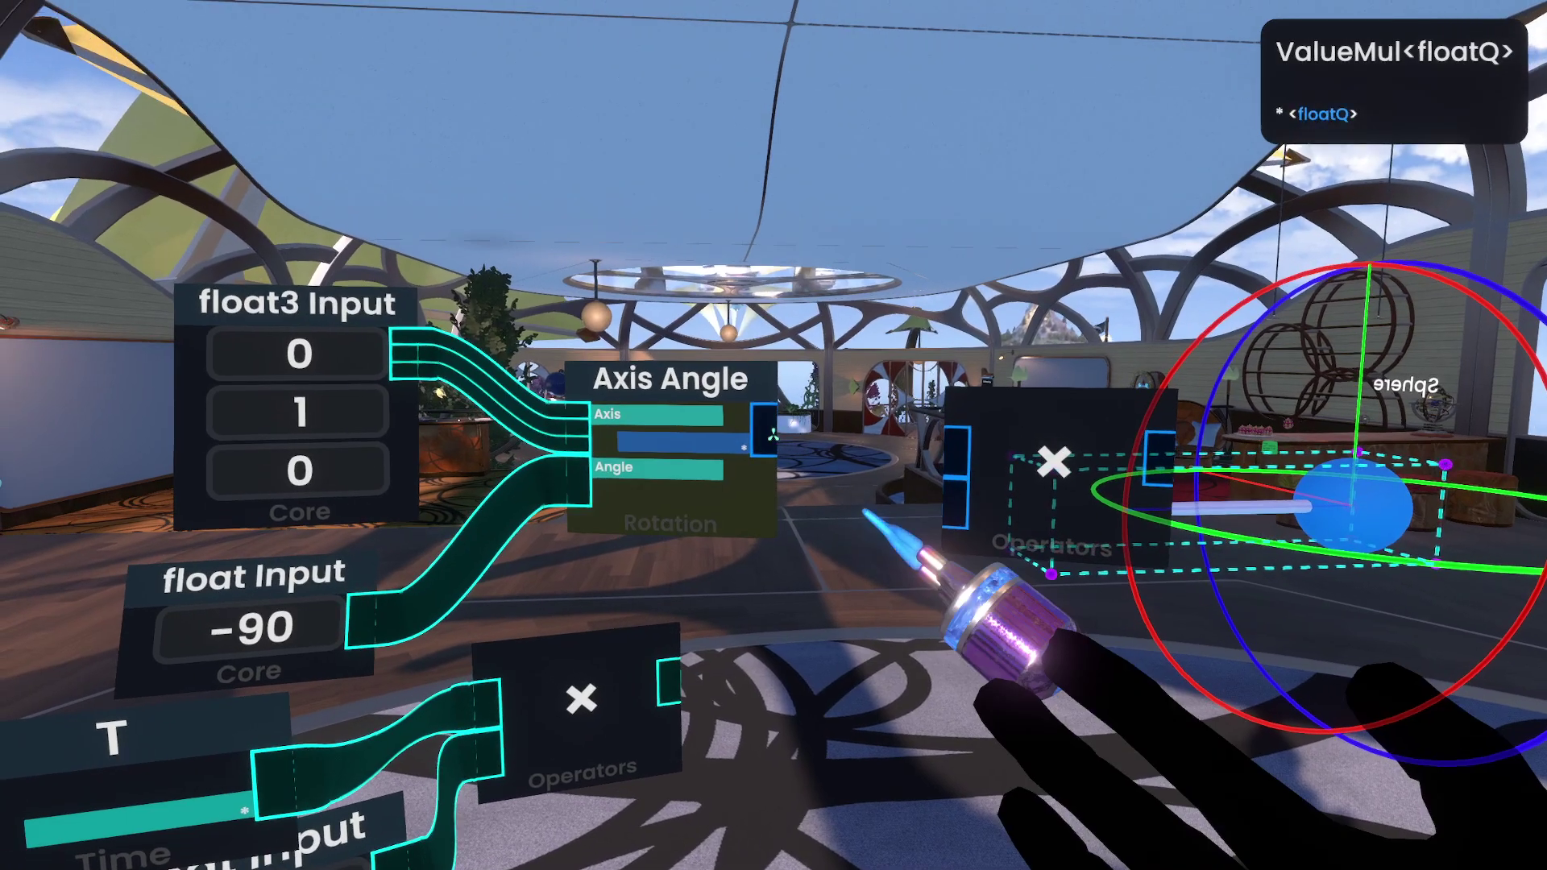
pyautogui.moveTo(482, 397); pyautogui.dragTo(691, 411)
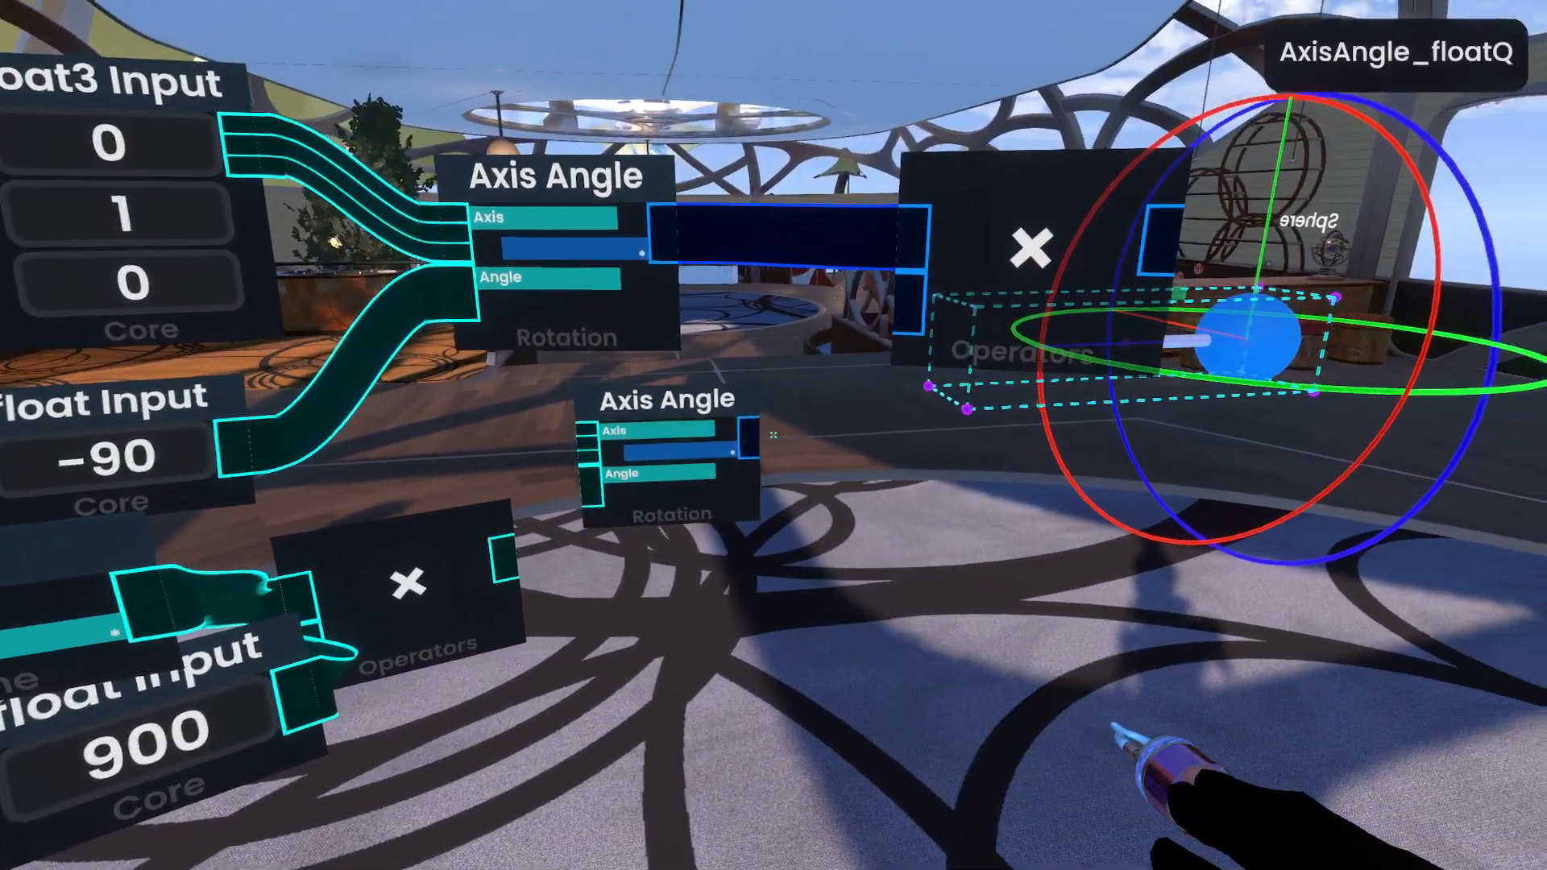
pyautogui.click(807, 426)
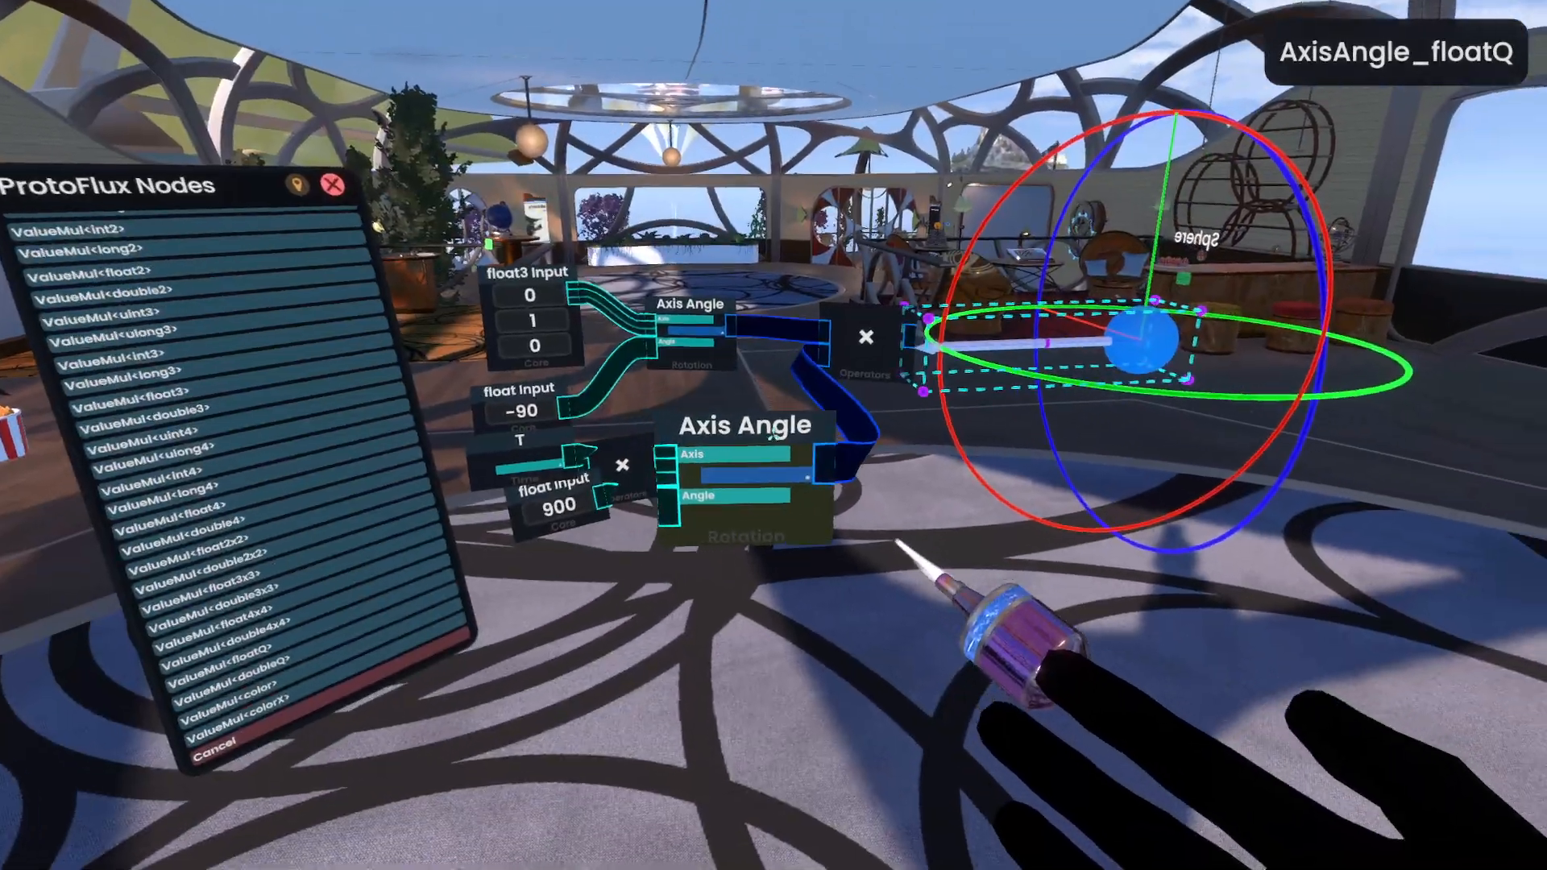
# - Give the second Axis Angle an axis input of 0,0,1 and an angle input
pyautogui.click(894, 545)
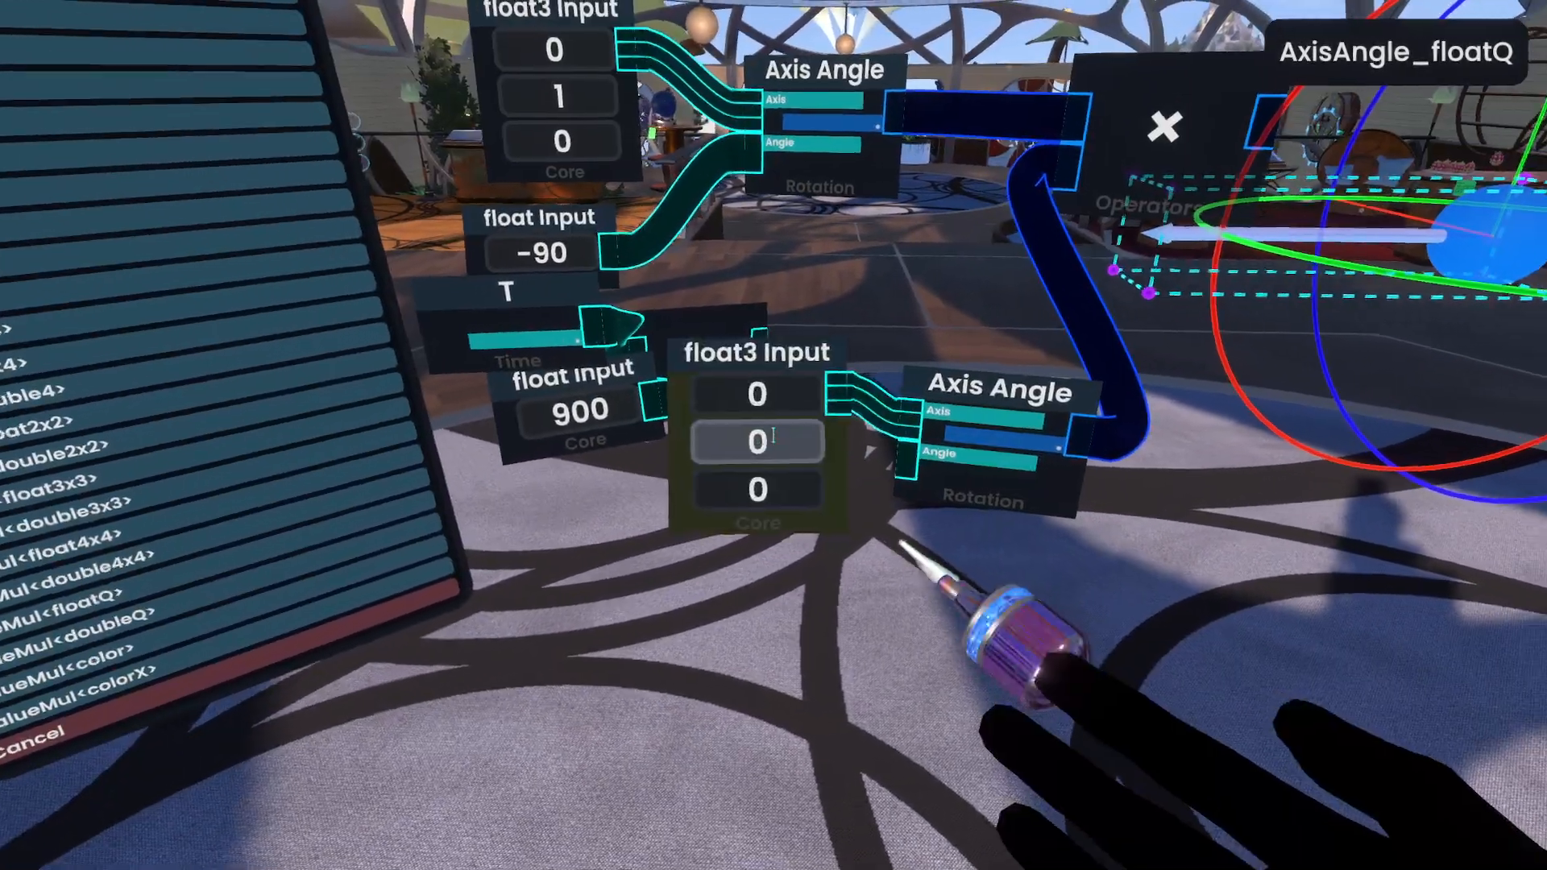
pyautogui.click(758, 490)
pyautogui.write('1')
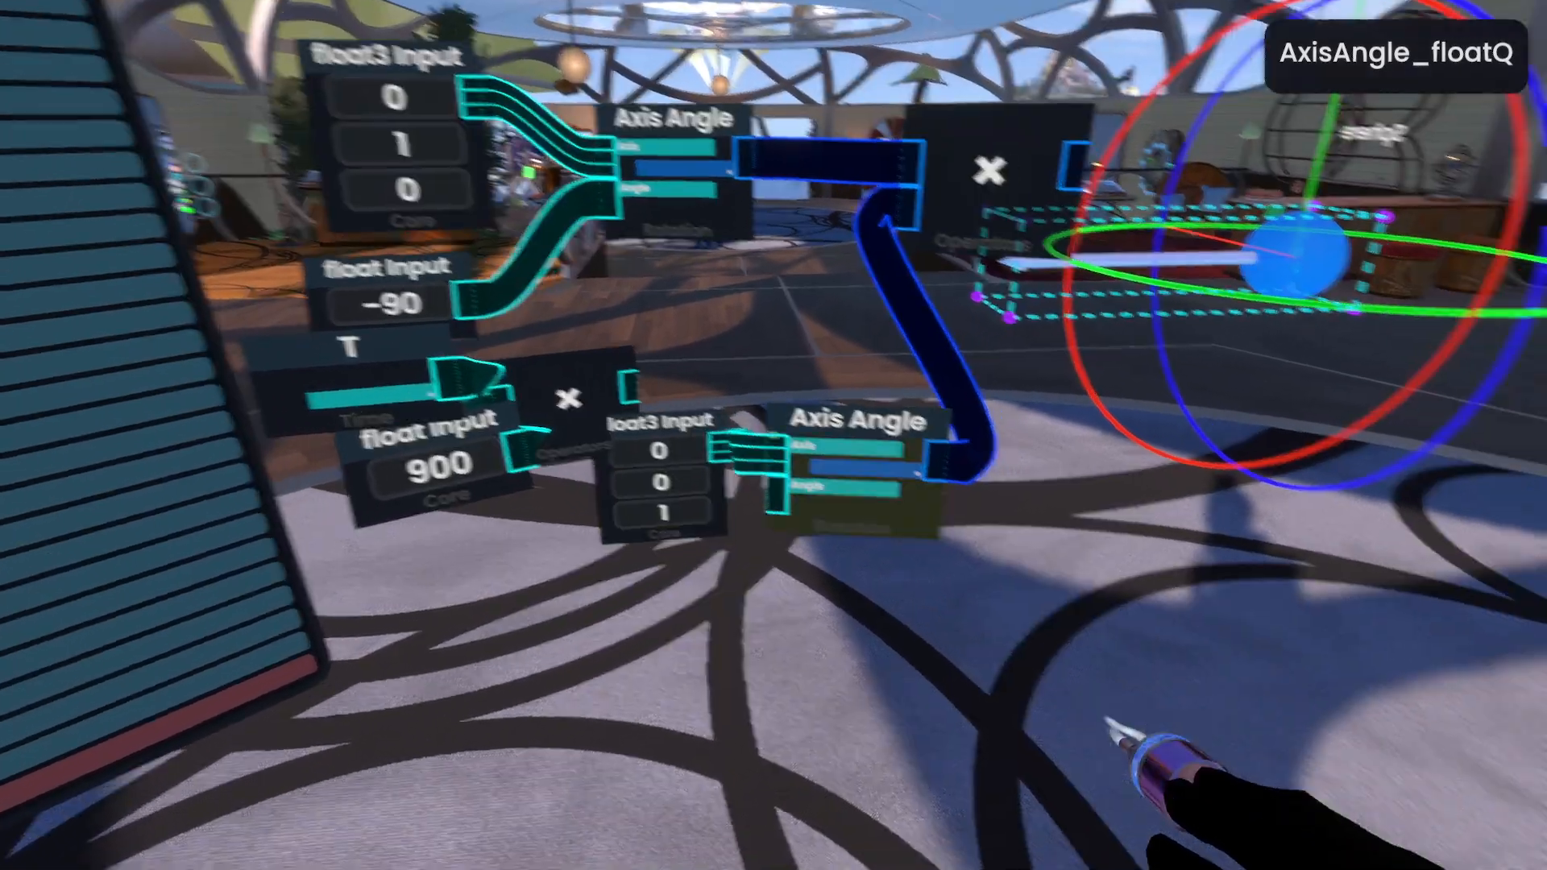
pyautogui.click(932, 553)
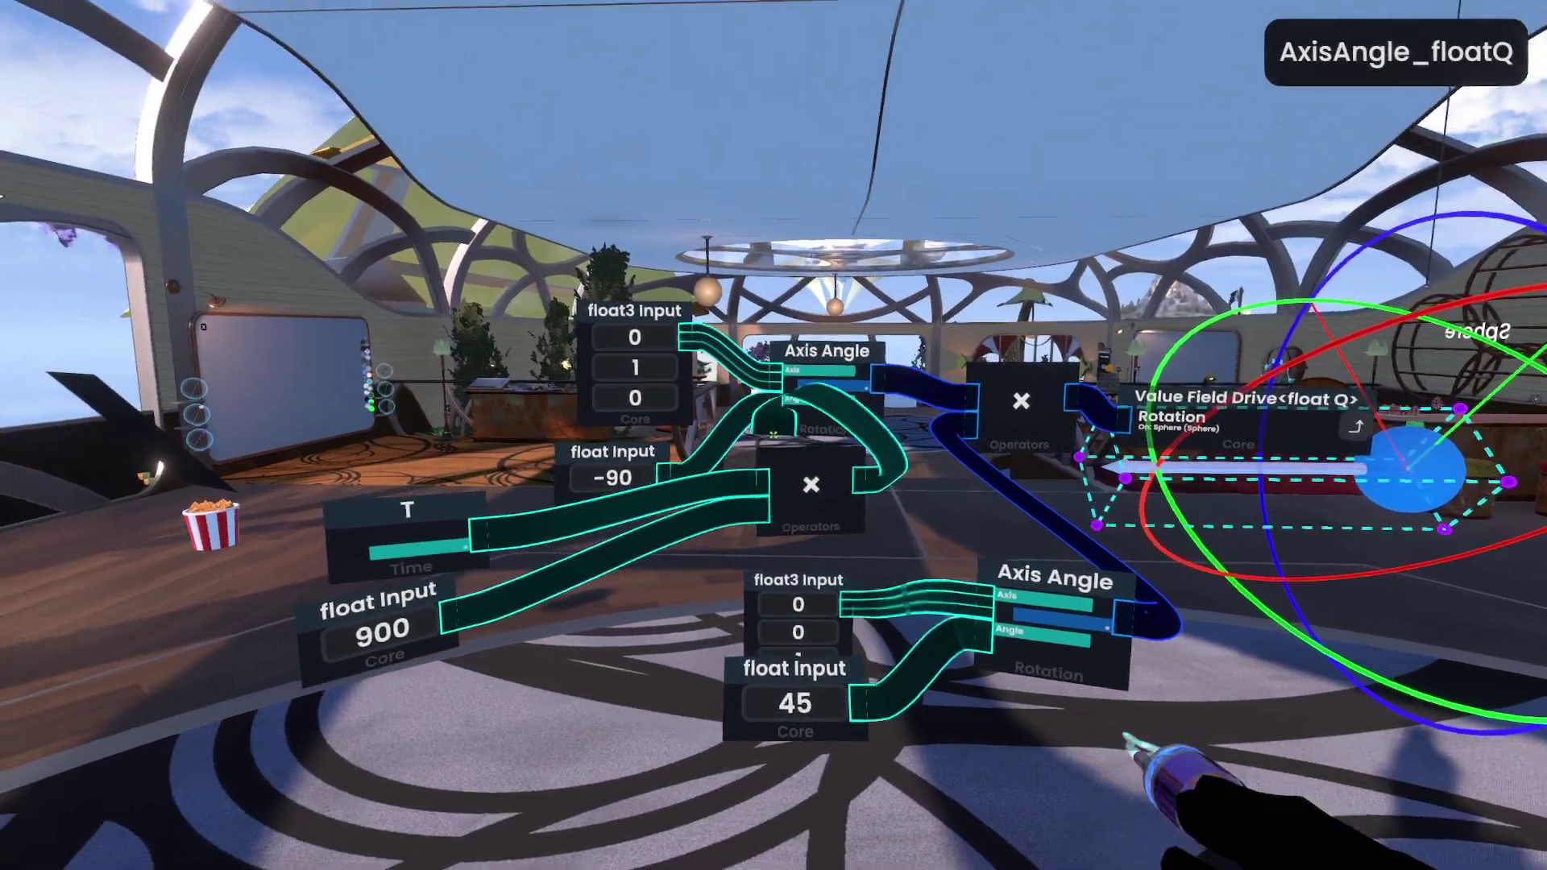
# - Wire the time × 900 product into the first Axis Angle's Angle input
pyautogui.moveTo(774, 436); pyautogui.dragTo(725, 351)
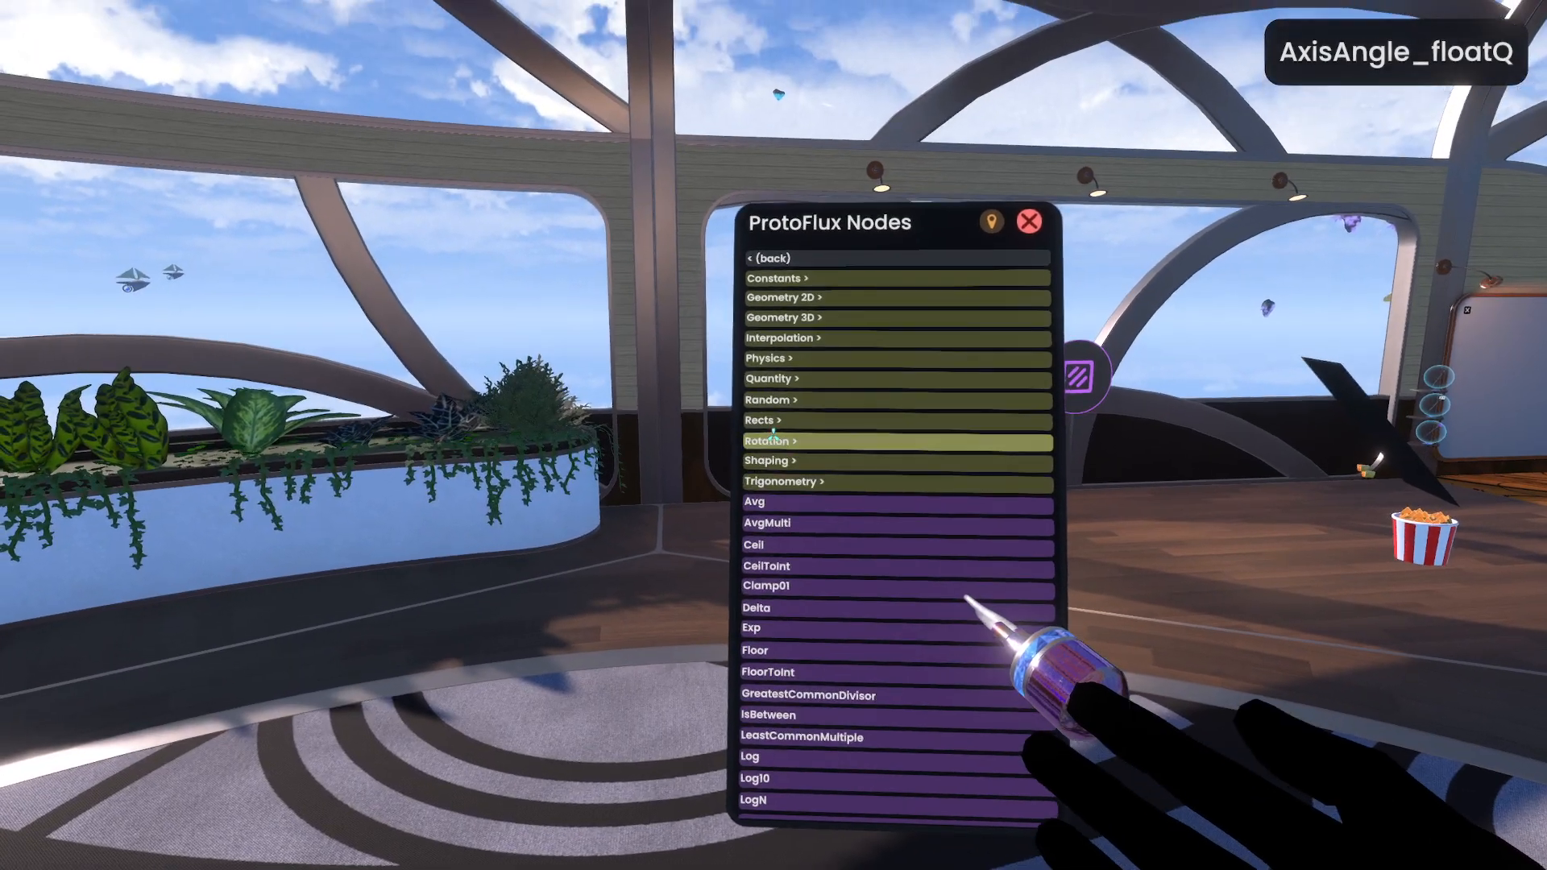
# - Spawn a To Axis Angle node on the combined rotation with Display nodes for its axis and angle
pyautogui.click(771, 440)
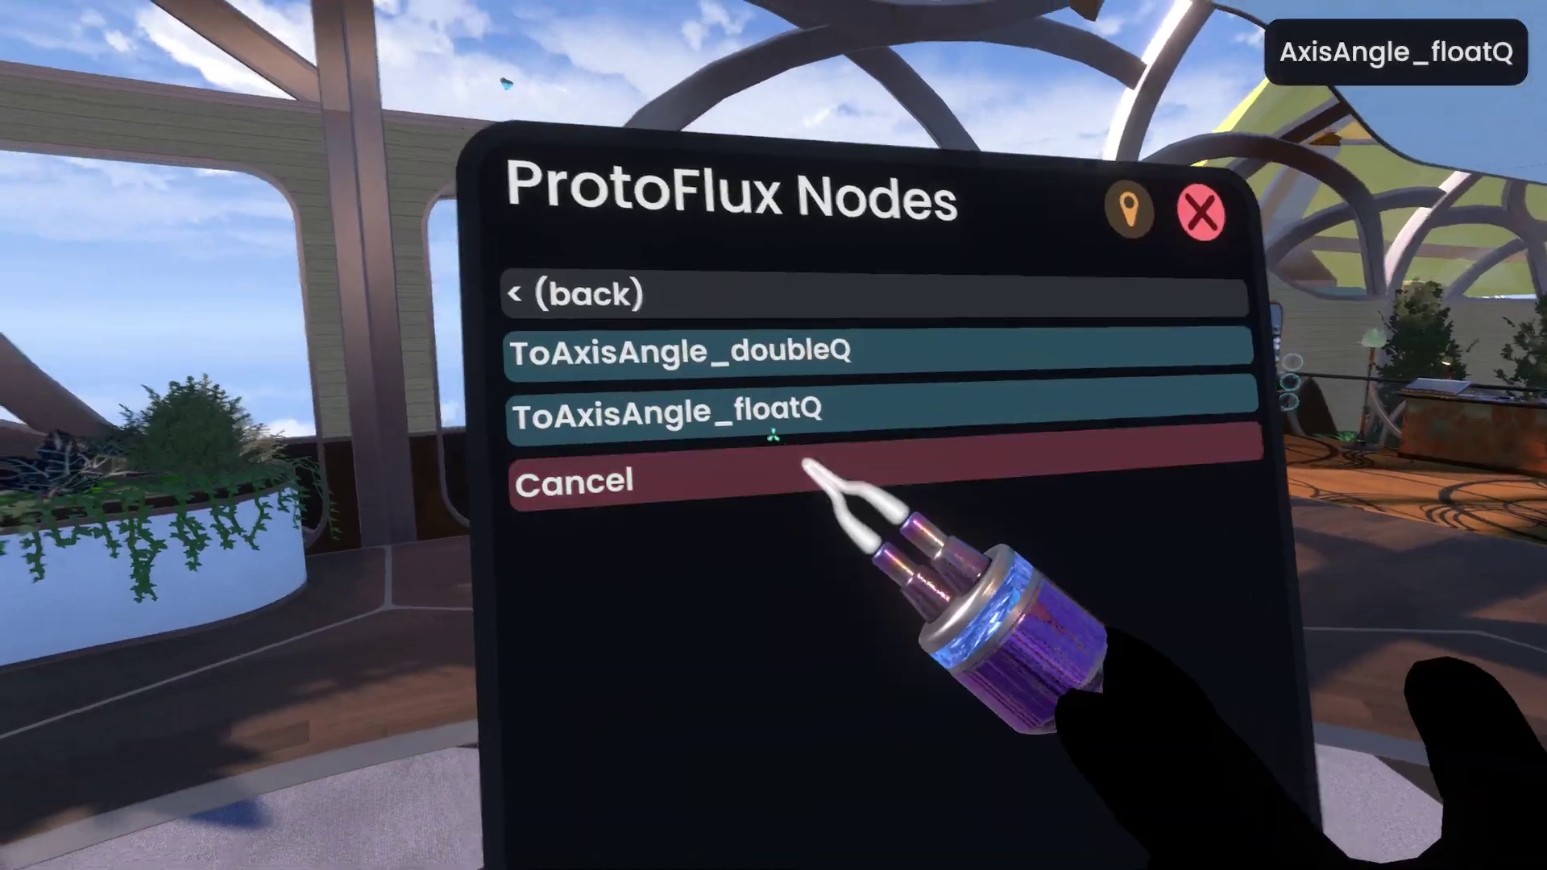
pyautogui.click(767, 411)
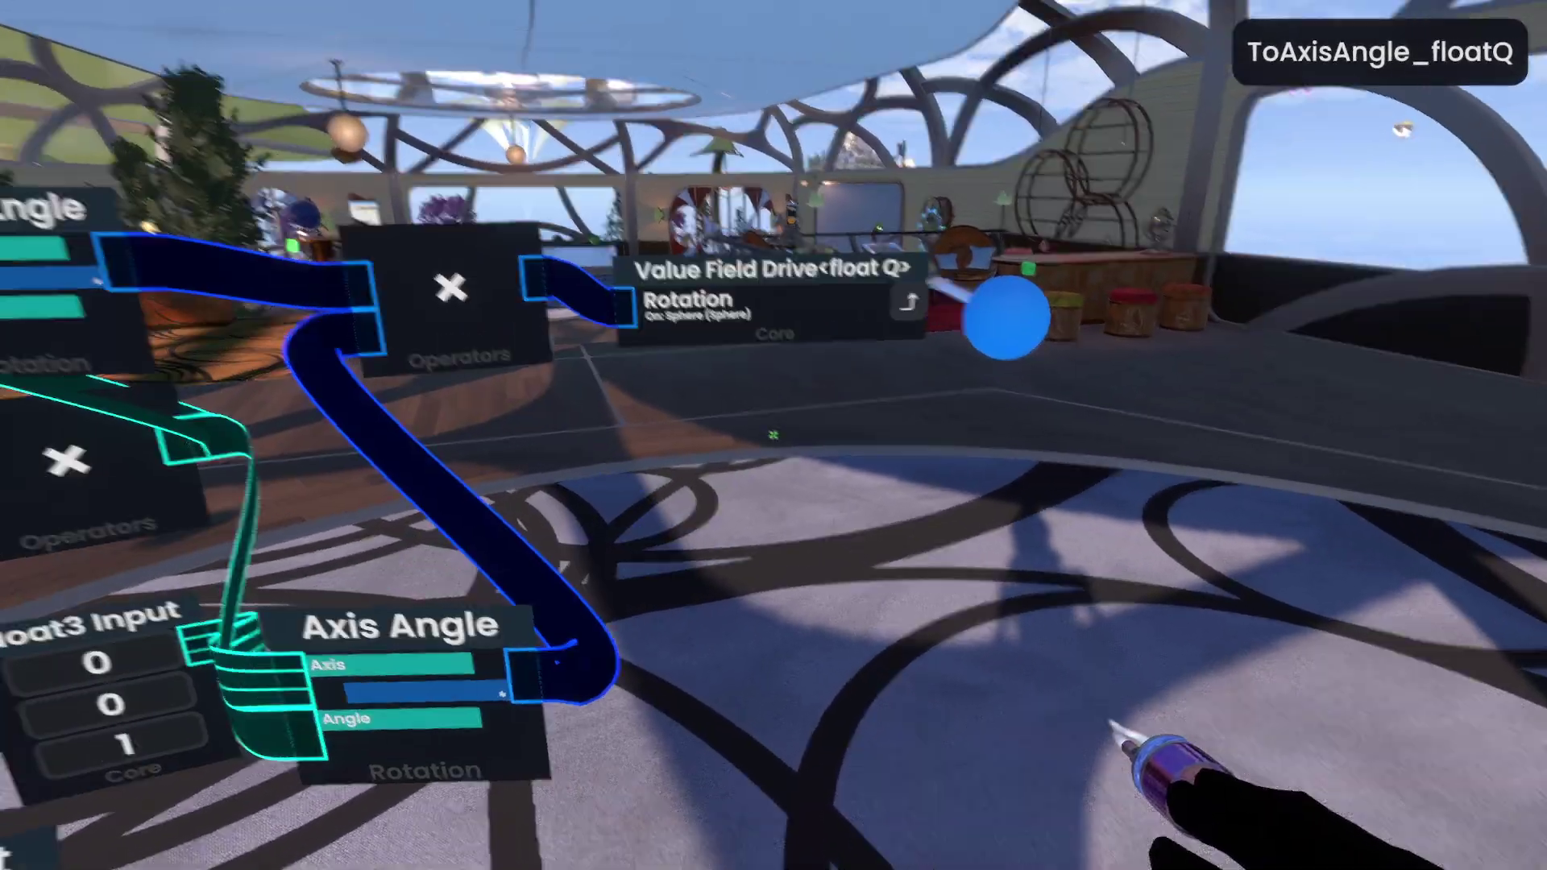
pyautogui.click(774, 436)
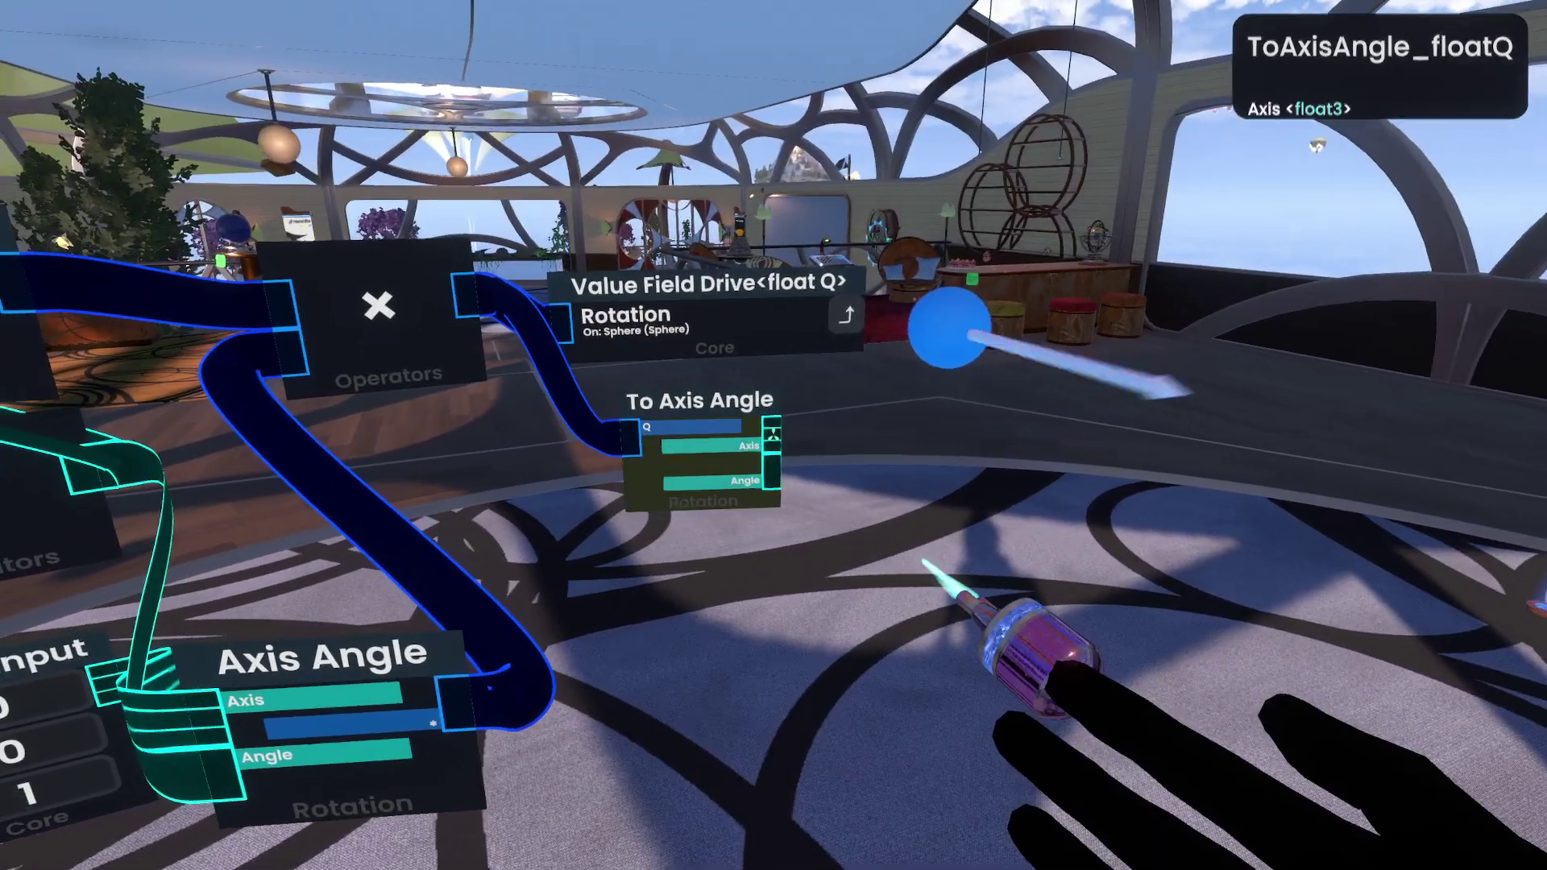
pyautogui.click(774, 435)
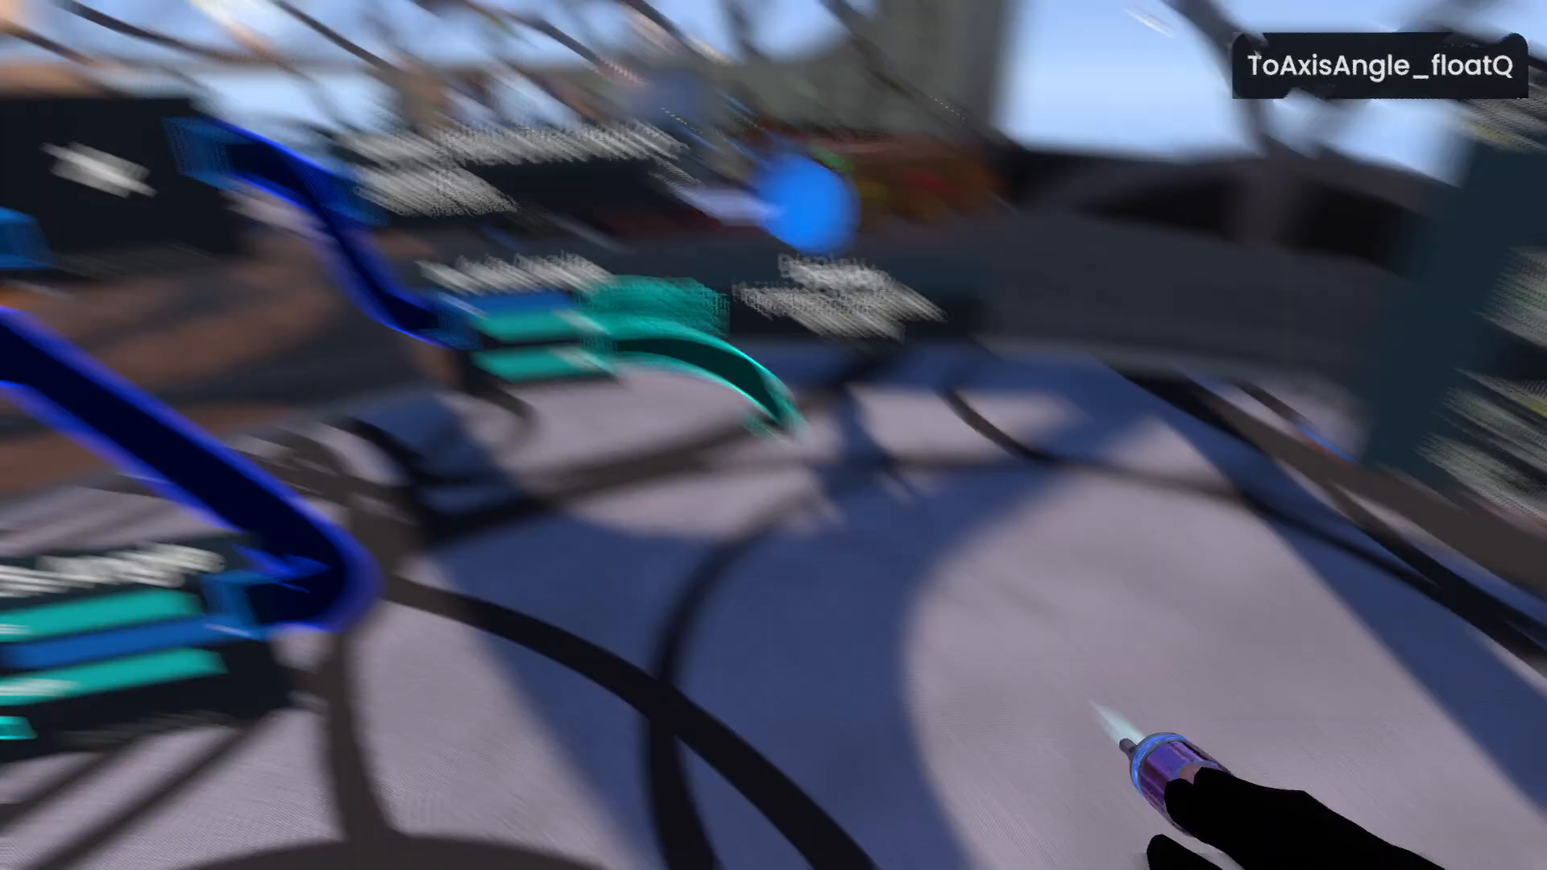
pyautogui.click(773, 436)
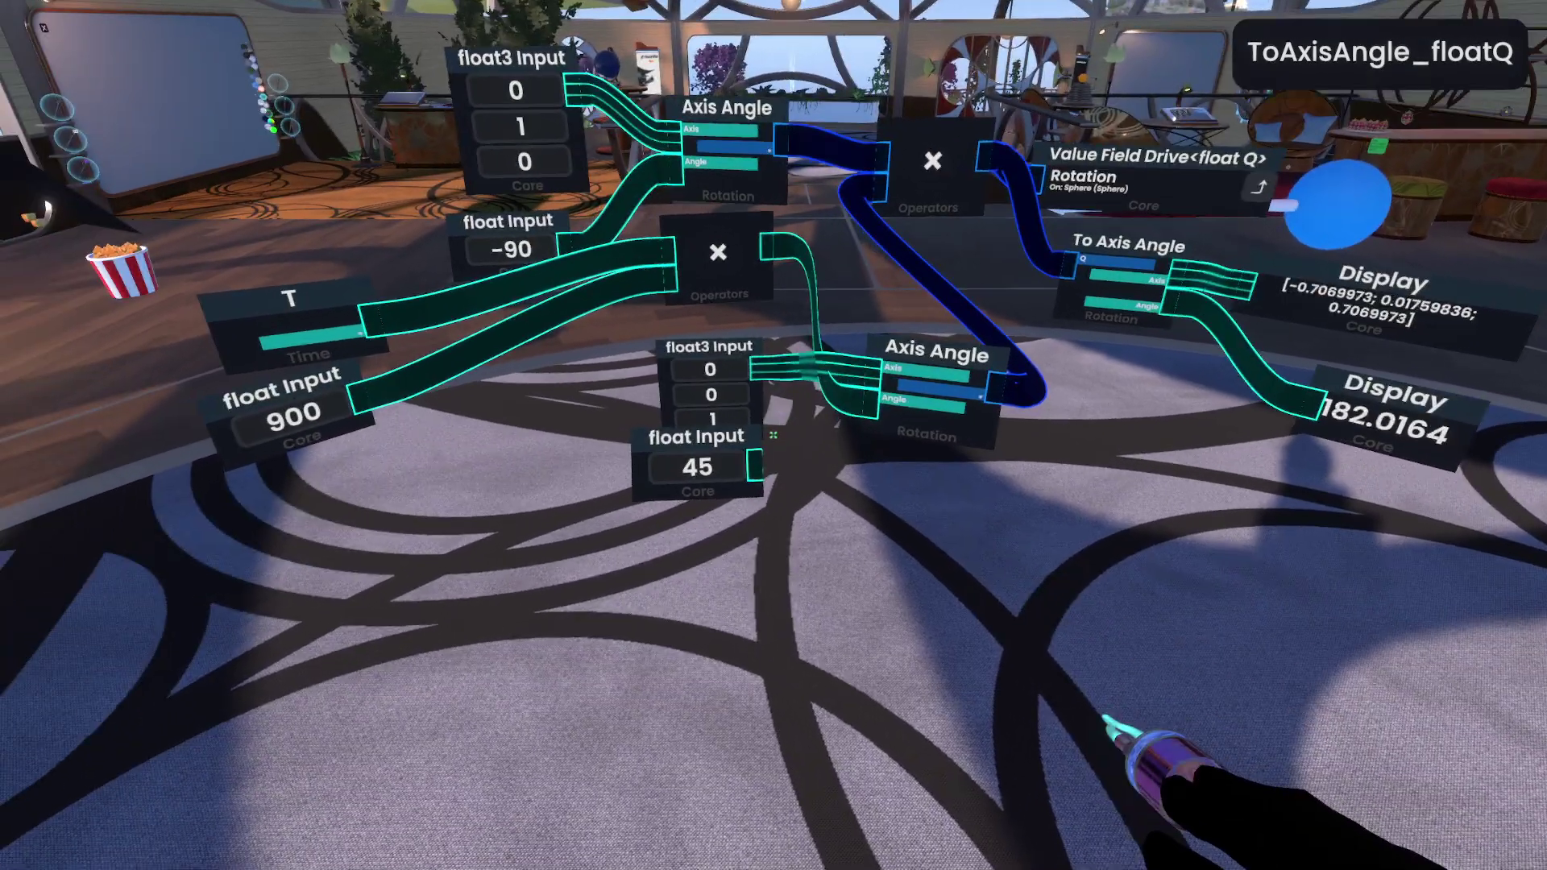
# - Feed the float input of 45 into the second Axis Angle's angle
pyautogui.moveTo(671, 497); pyautogui.dragTo(773, 425)
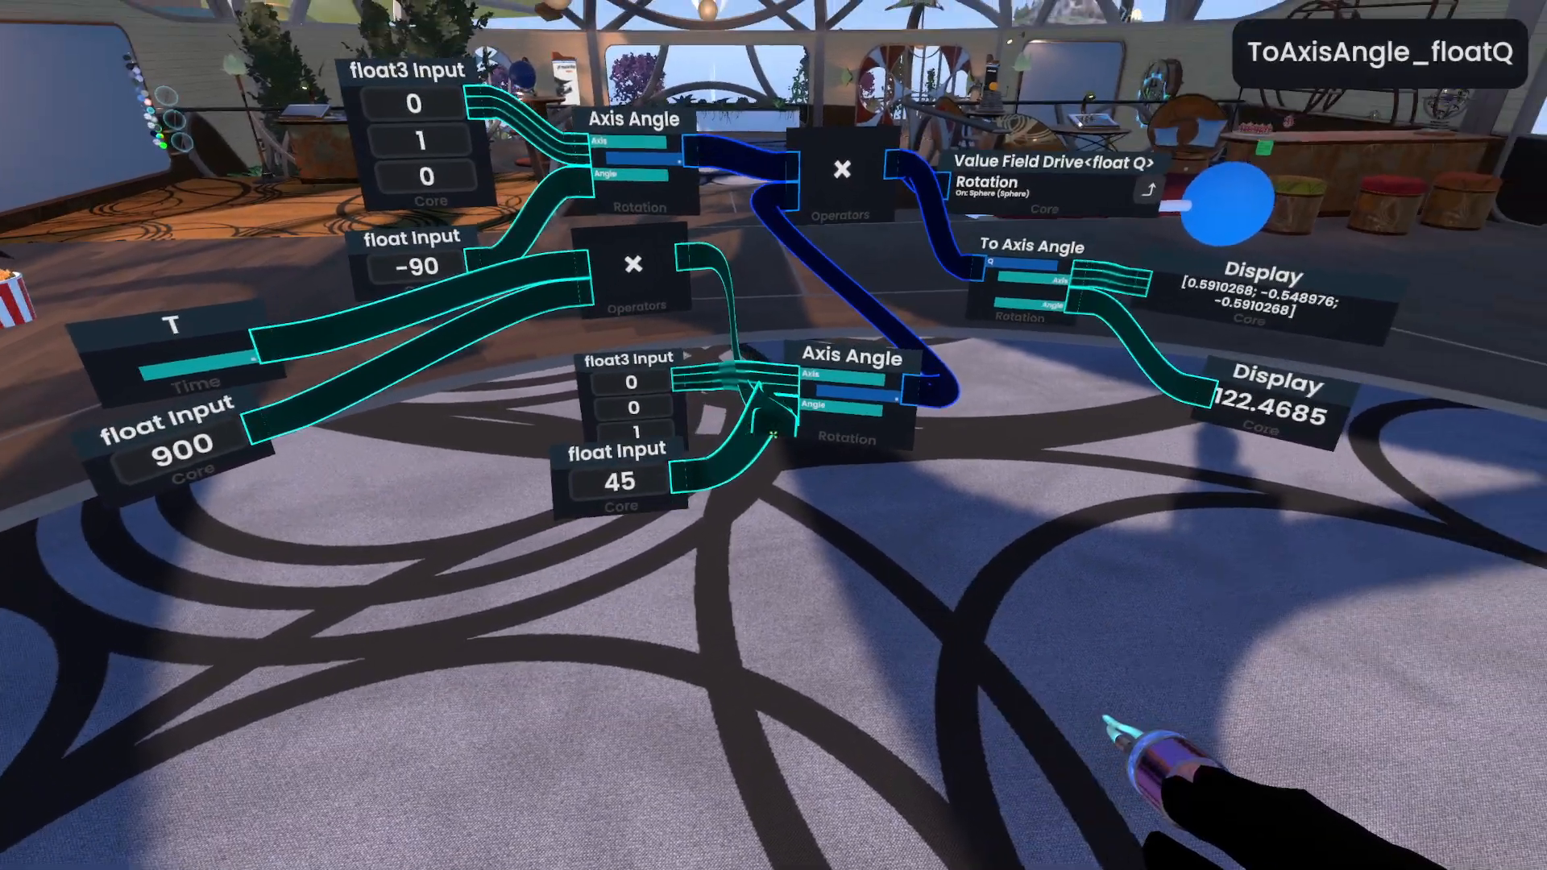